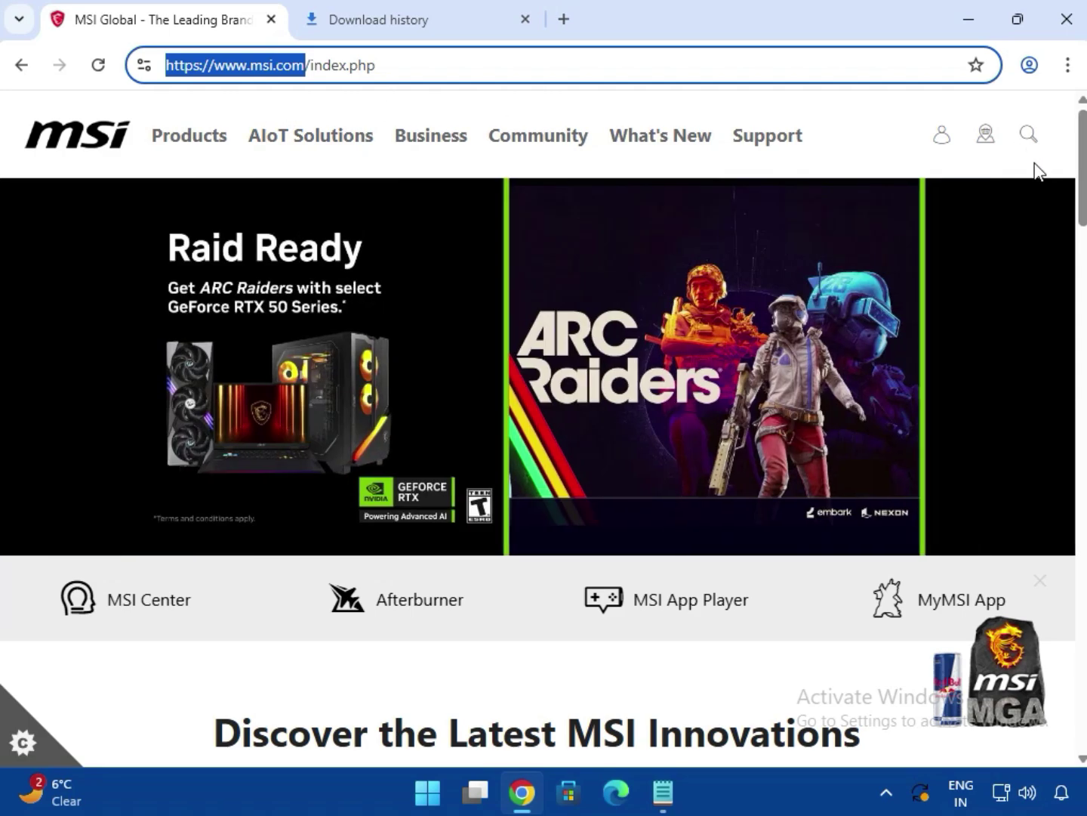
- Search the MSI website for the PRO H610M-E motherboard
left_click(1036, 164)
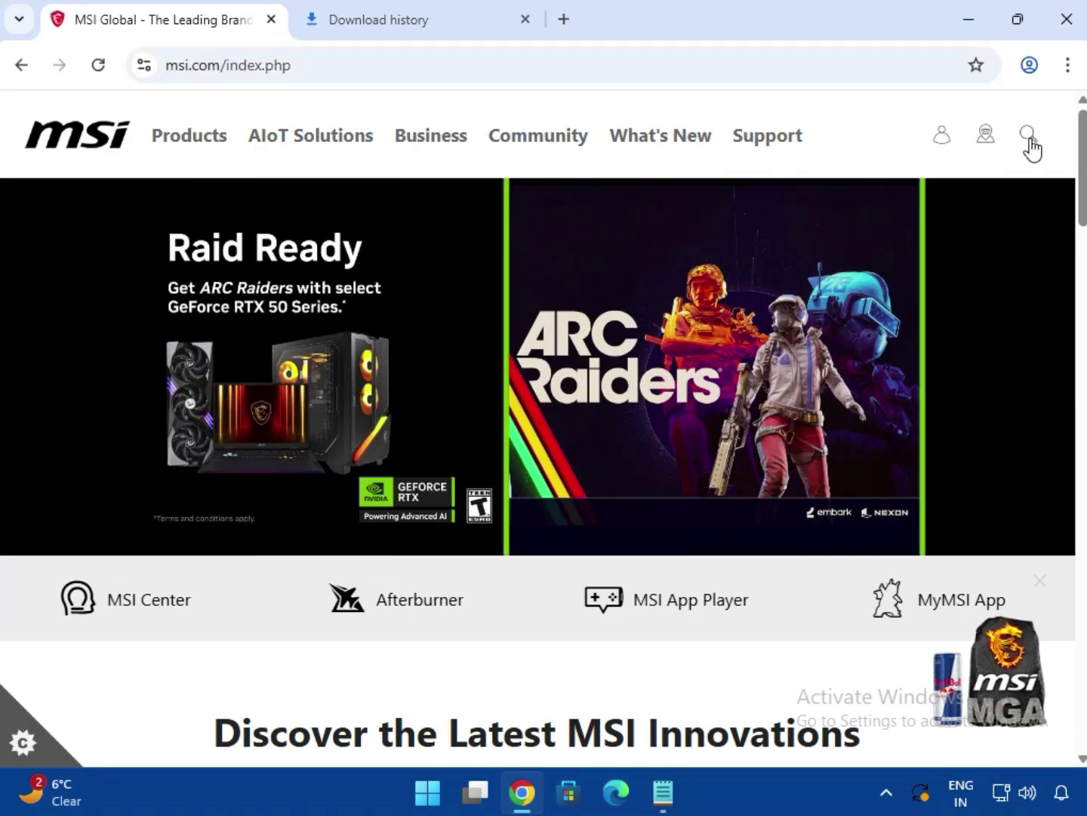
left_click(1030, 139)
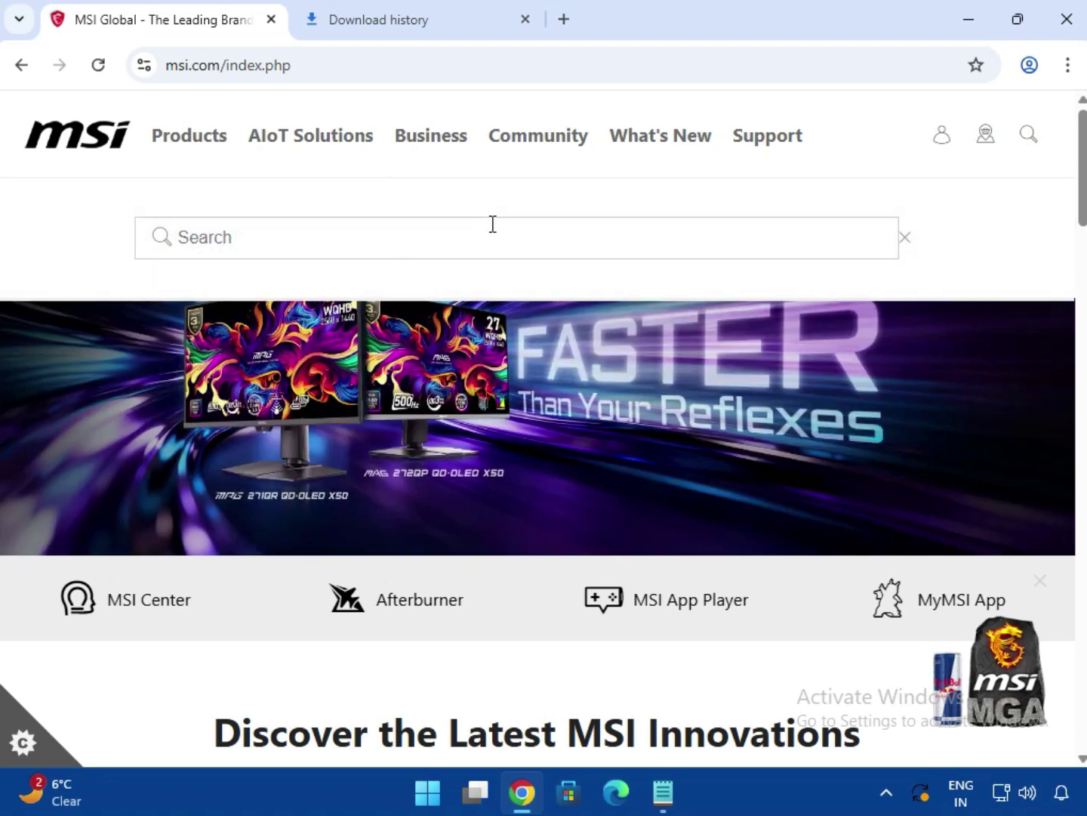
type("PRO H610M-E")
key("Return")
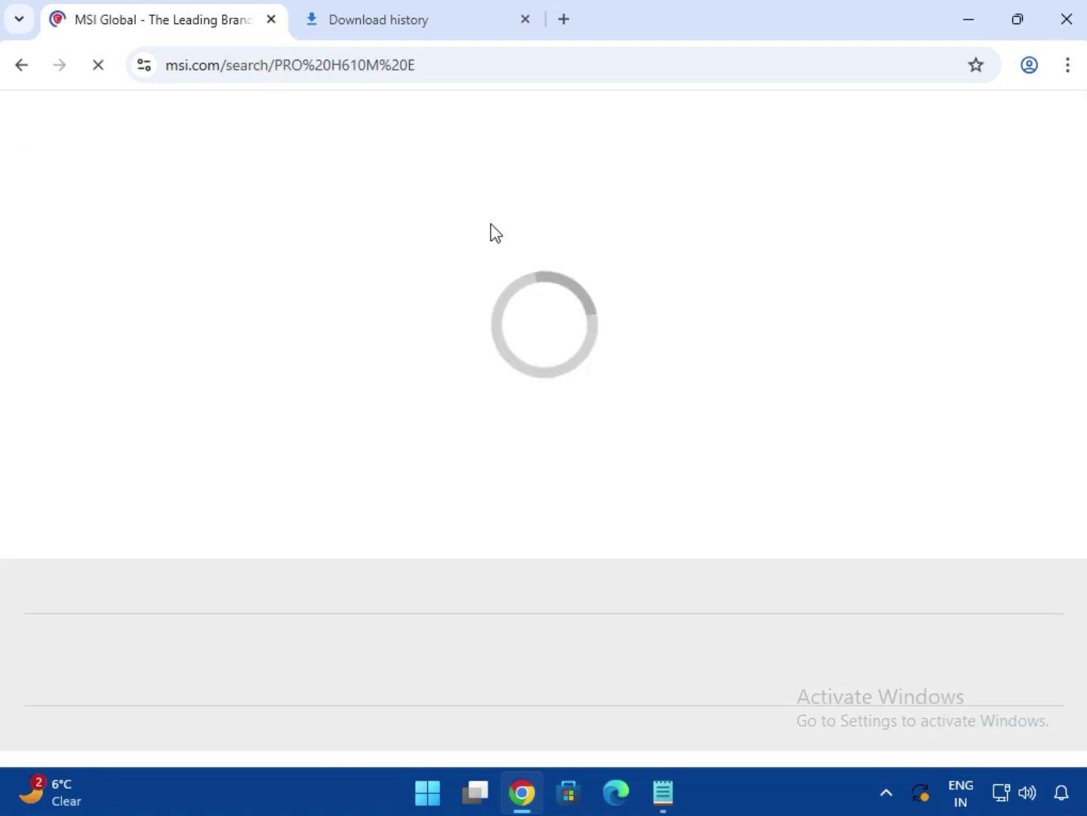
- Open the PRO H610M-E product page from the search results and go to its support section
scroll(703, 436, "down", 2)
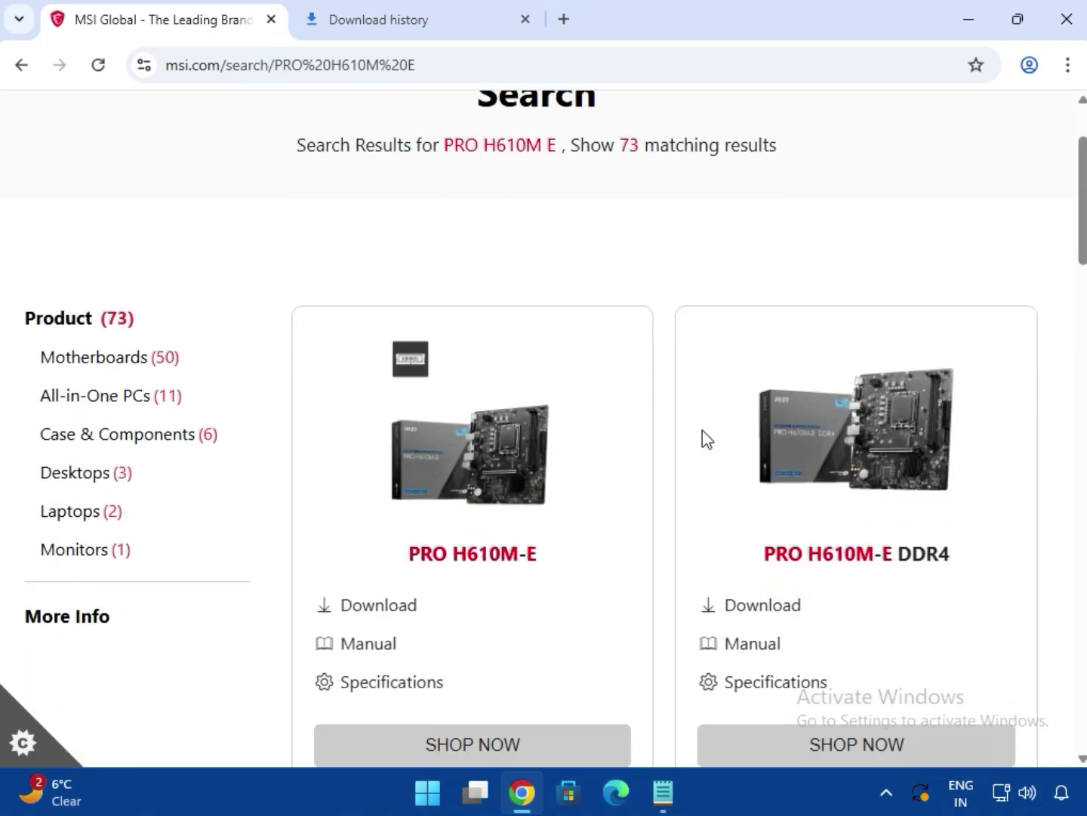
scroll(702, 439, "down", 1)
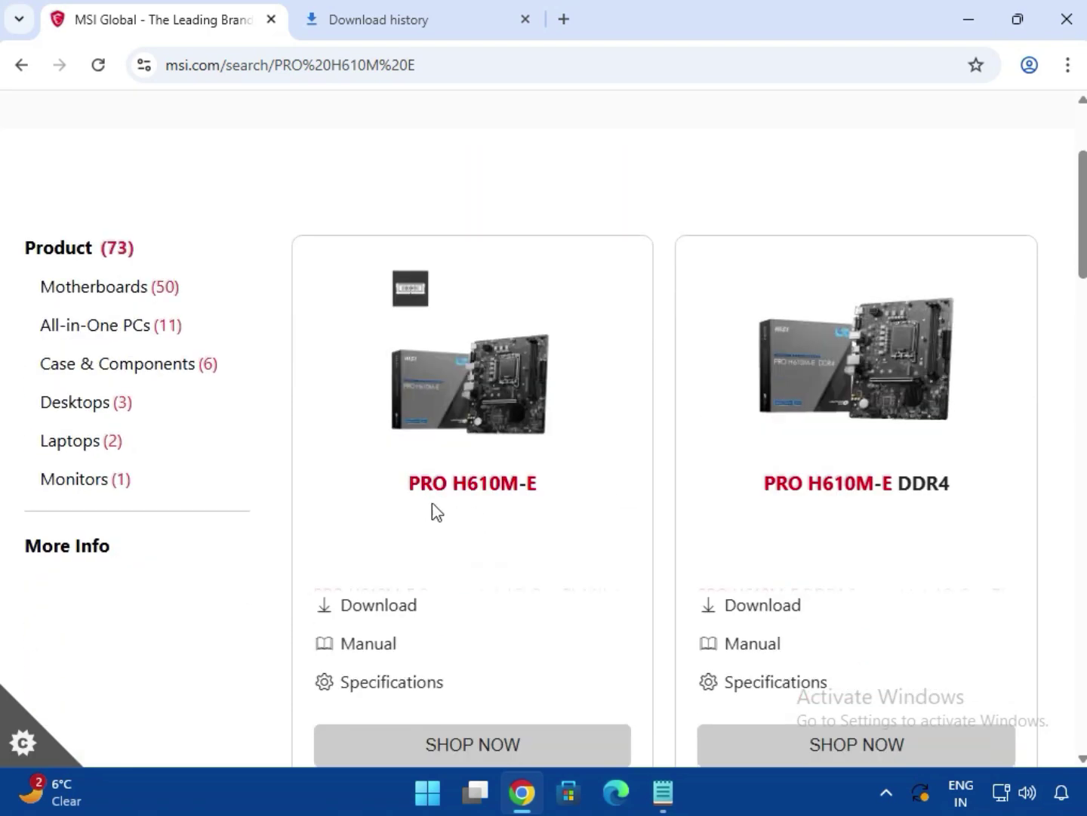
left_click(494, 494)
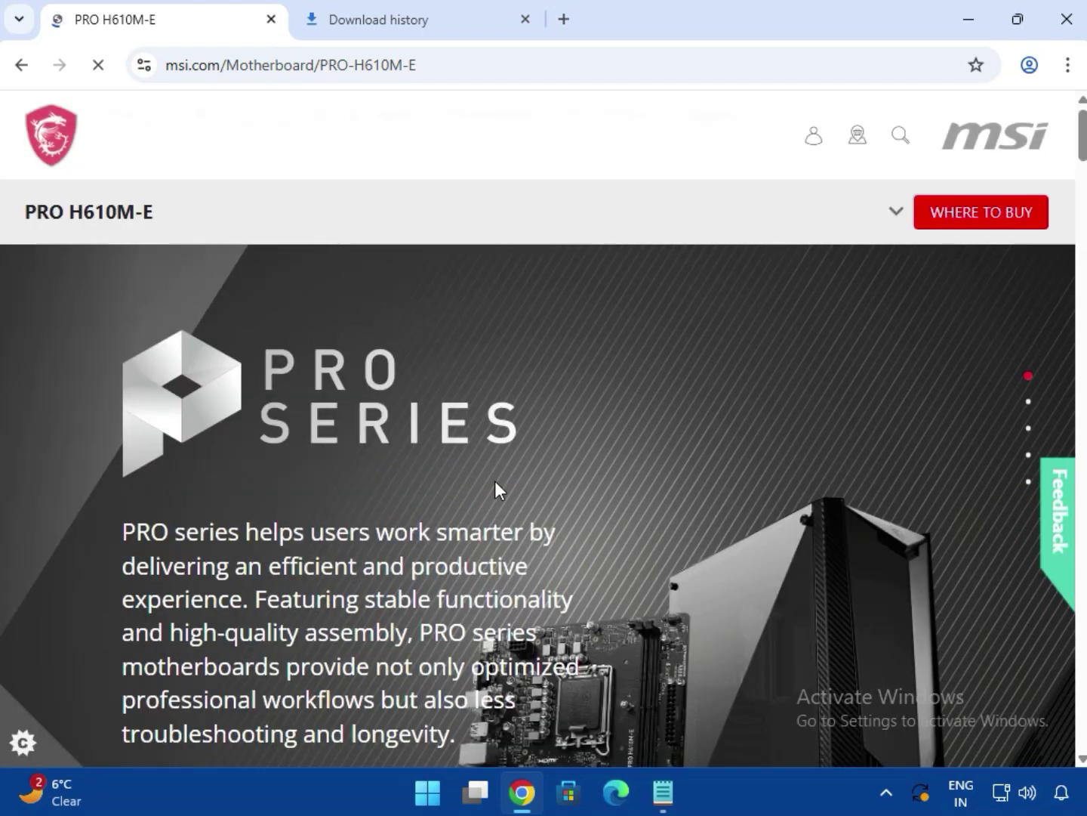
left_click(898, 212)
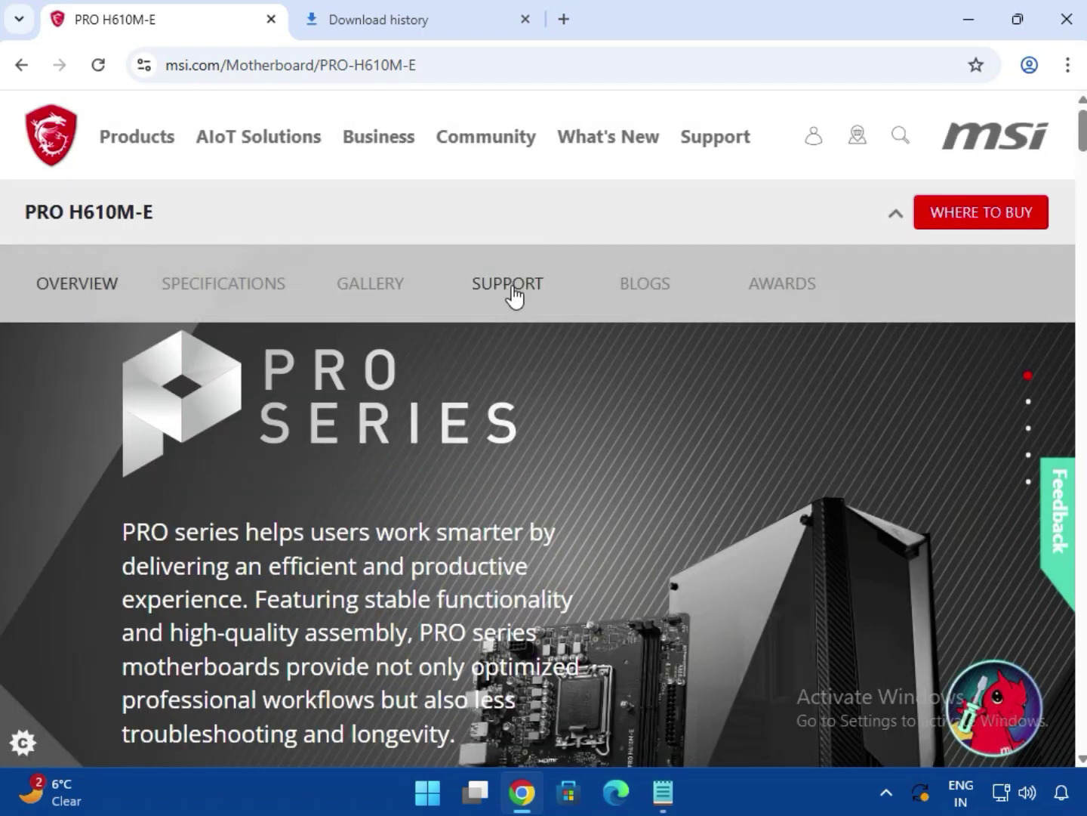
left_click(512, 288)
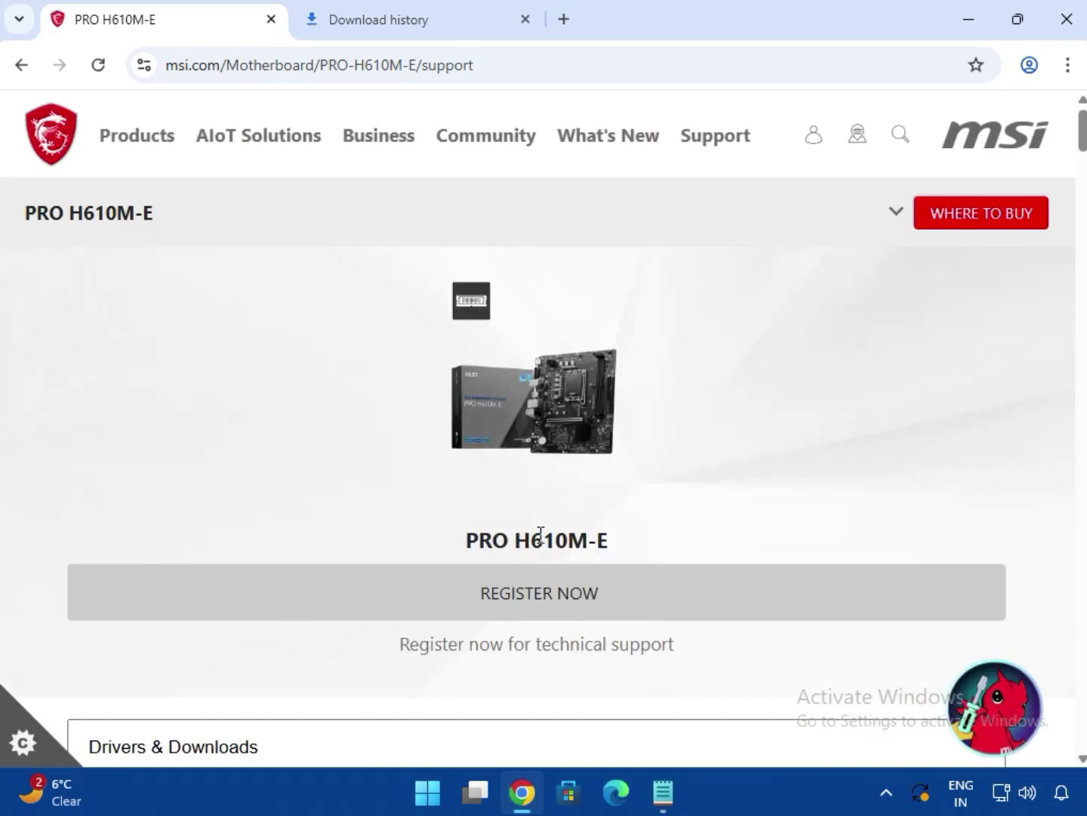
- Show the motherboard's driver downloads and set the operating system to Win10 64
scroll(540, 535, "down", 6)
left_click(241, 412)
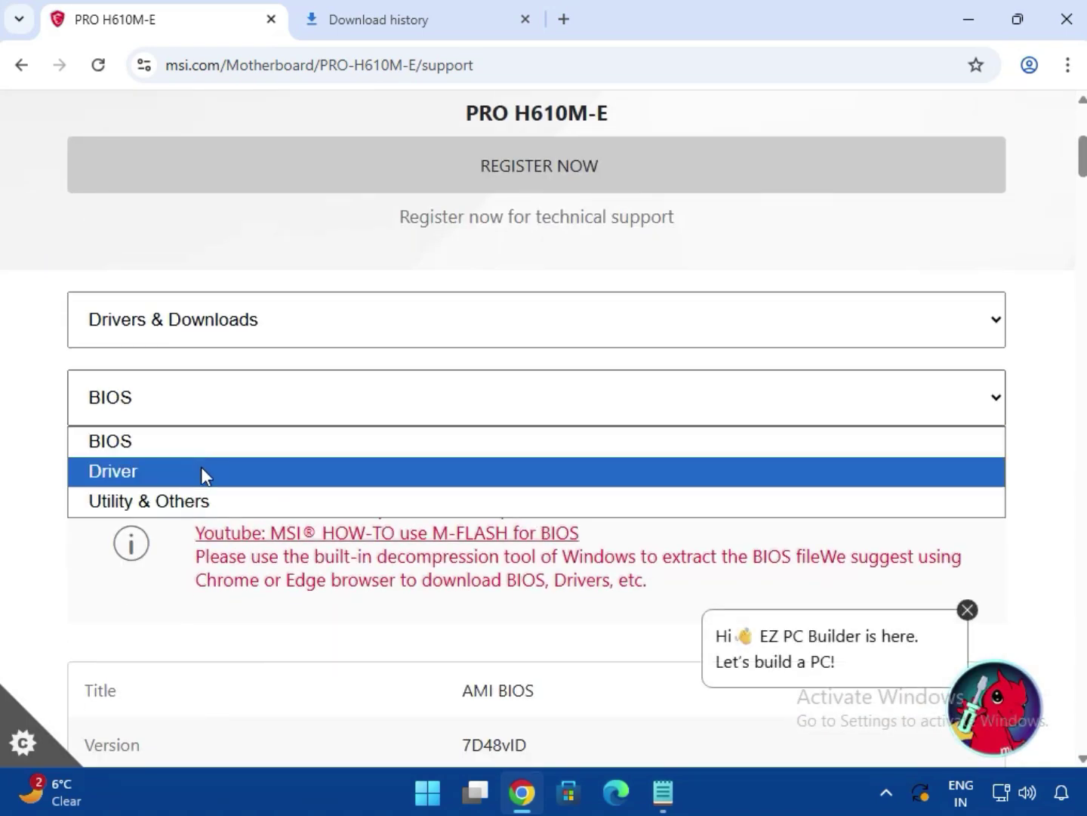
left_click(201, 471)
scroll(434, 483, "down", 1)
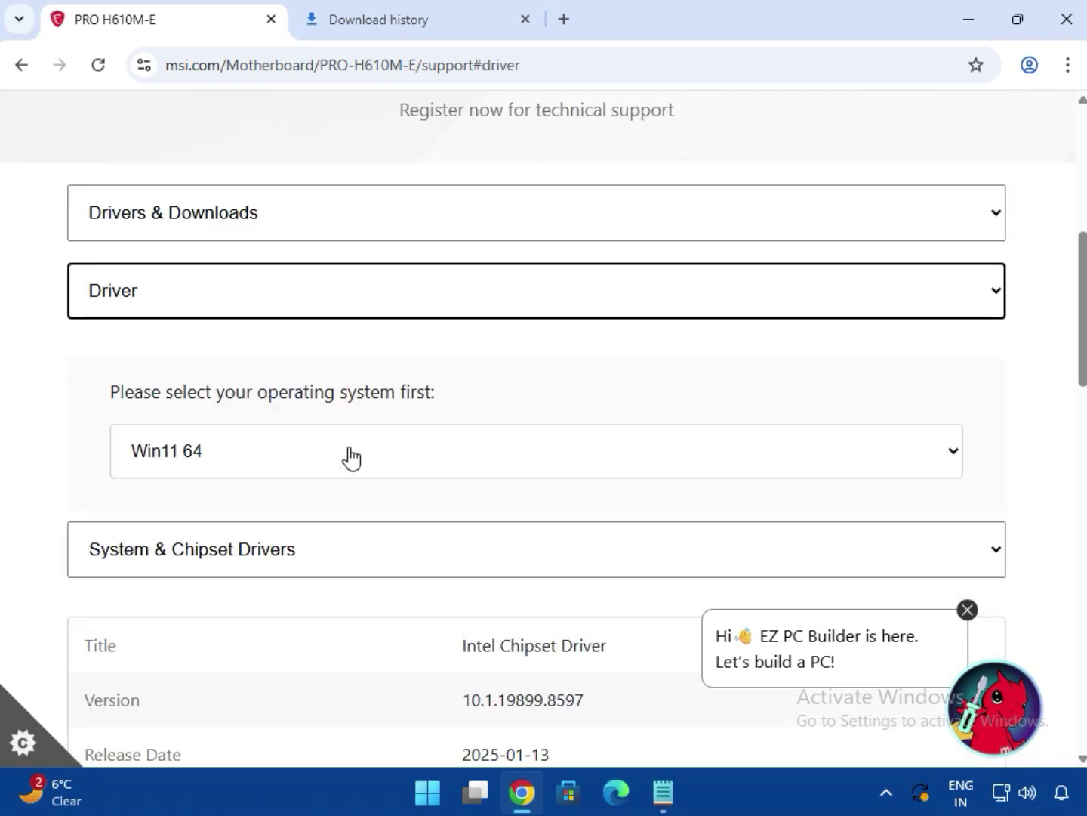
left_click(299, 446)
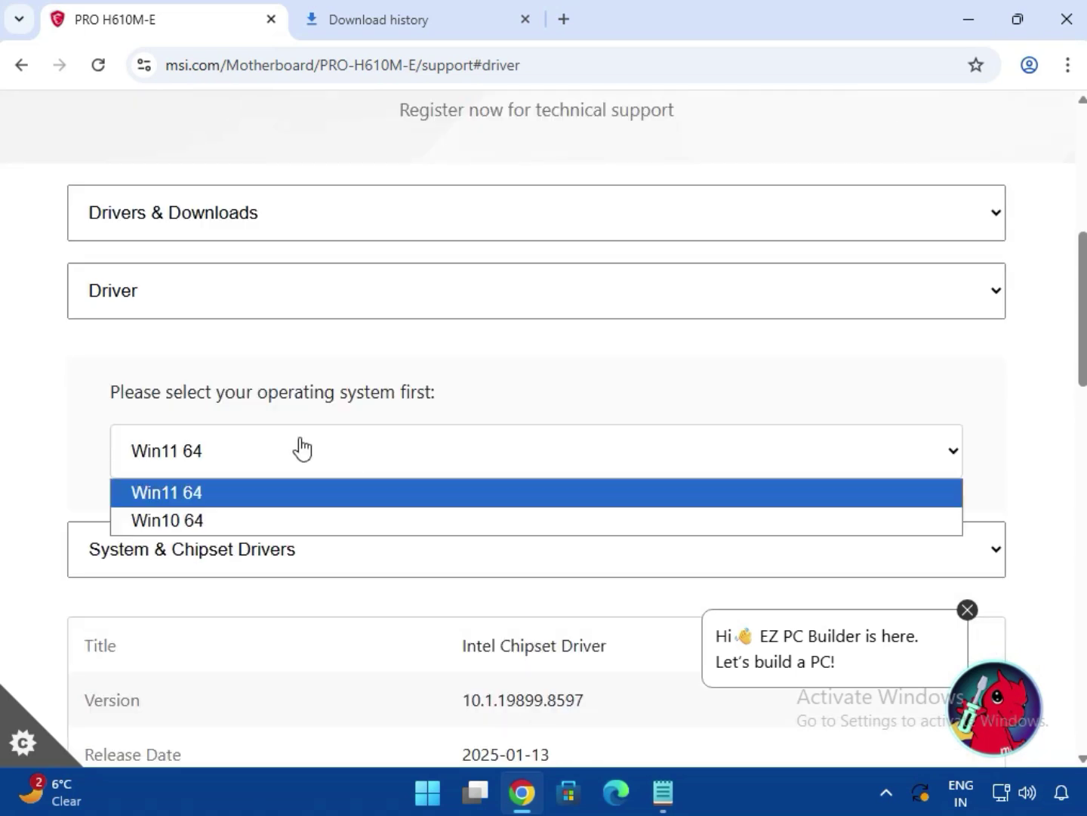
left_click(282, 521)
- Download the Intel Chipset Driver from the System & Chipset Drivers category, dismissing the EZ PC Builder chat bubble
scroll(408, 554, "down", 3)
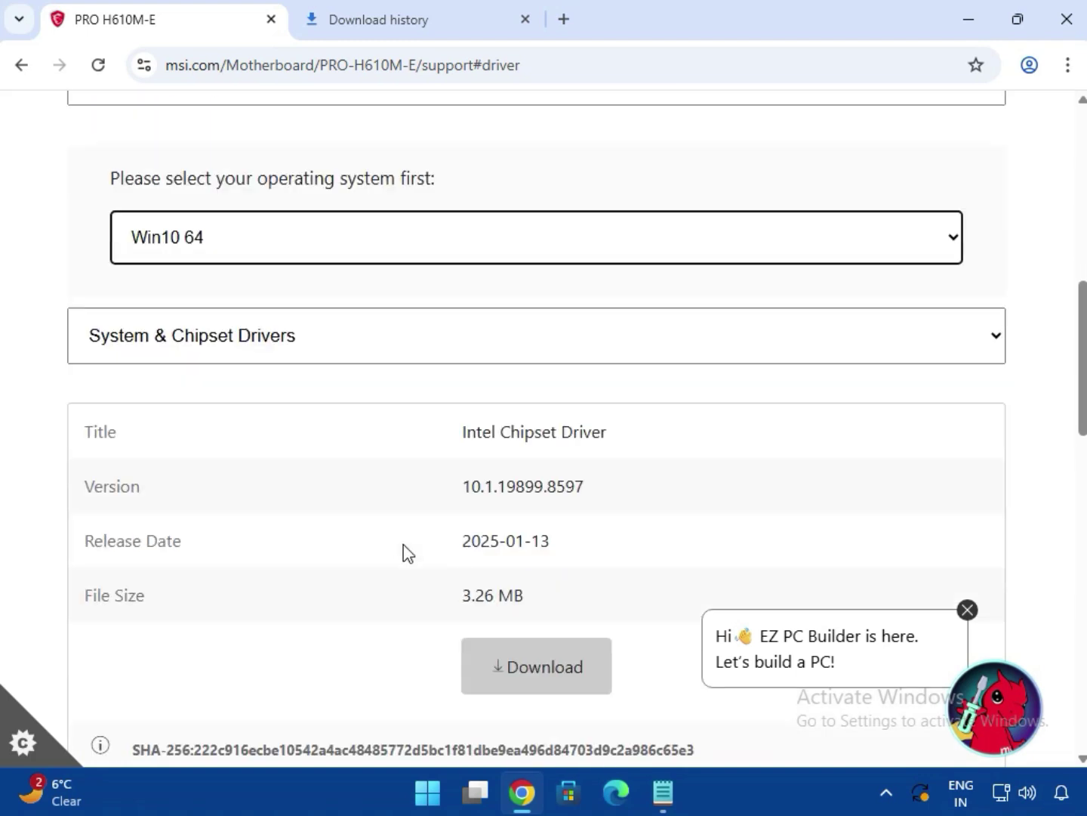
left_click(315, 345)
left_click(315, 380)
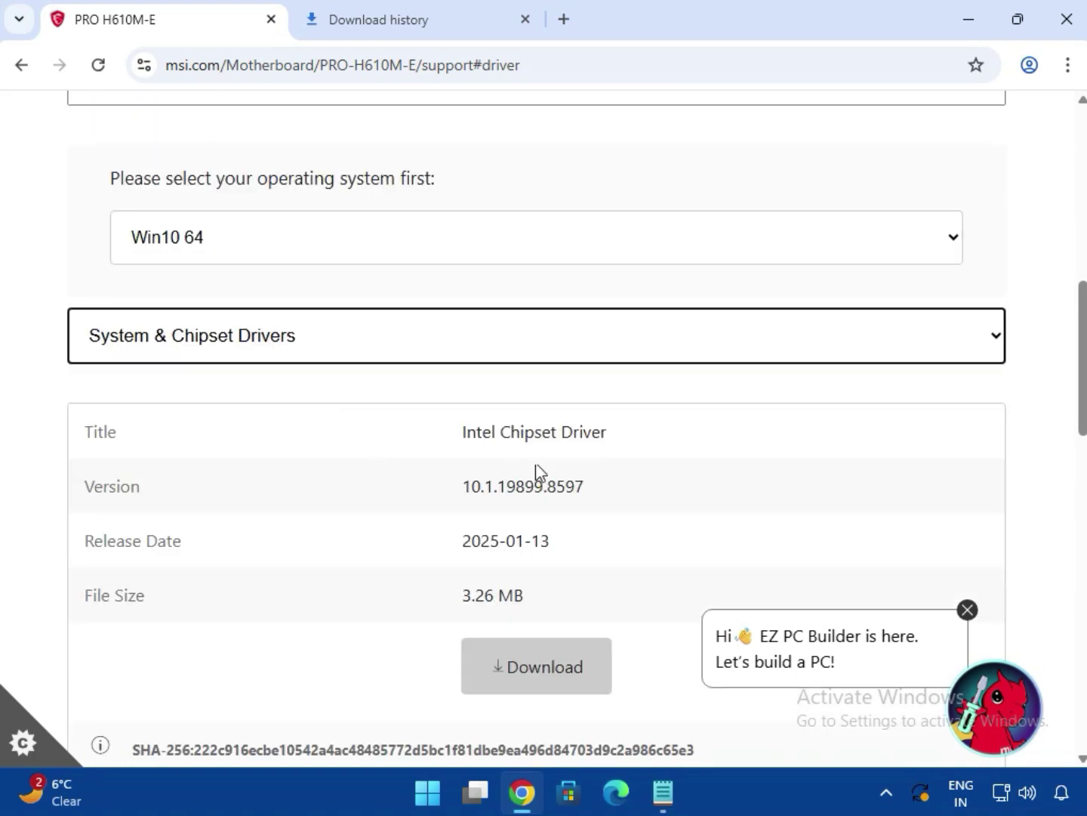
left_click_drag(500, 434, 587, 440)
left_click(634, 453)
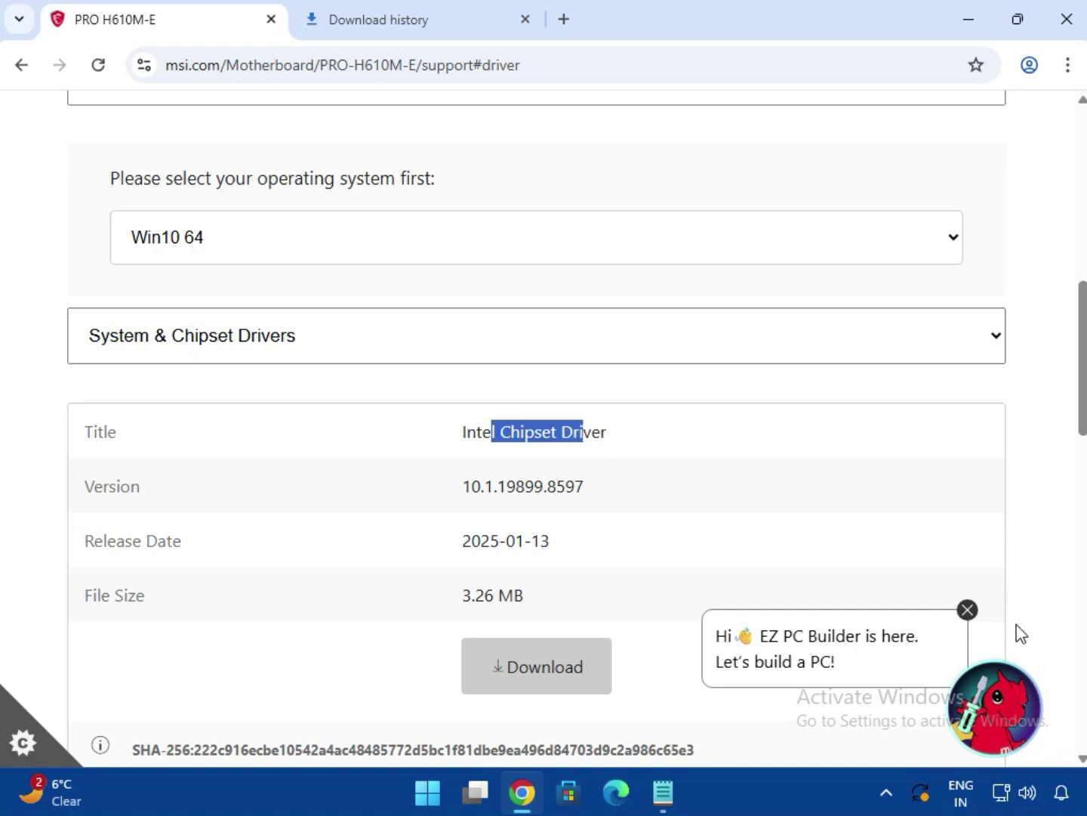
left_click(968, 610)
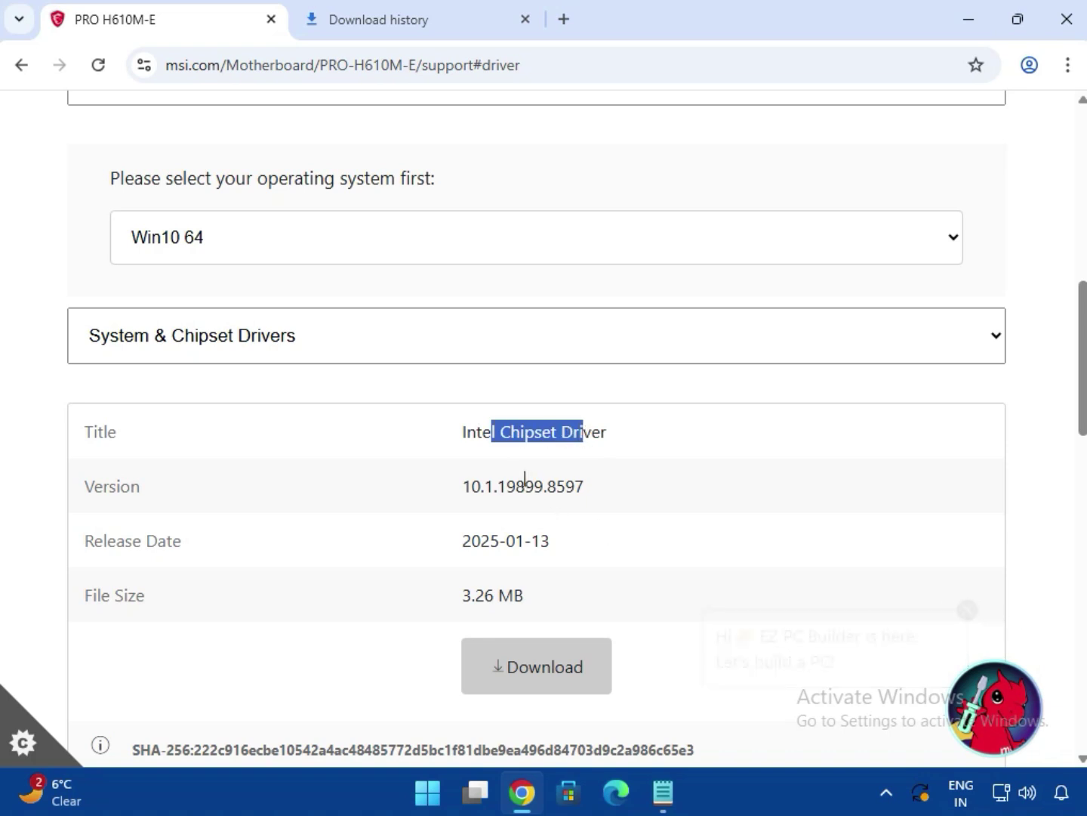
left_click(544, 691)
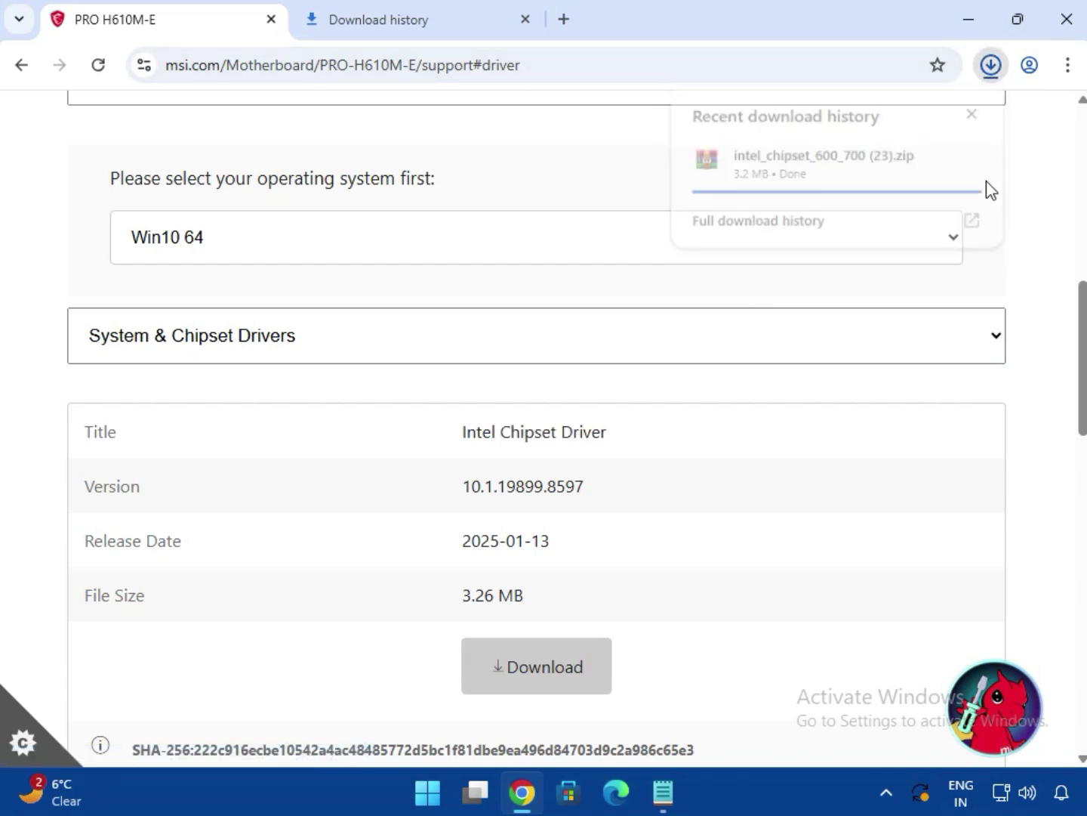
- Switch to the On-Board VGA Drivers category and download the Intel SVGA Drivers
left_click(317, 343)
left_click(249, 410)
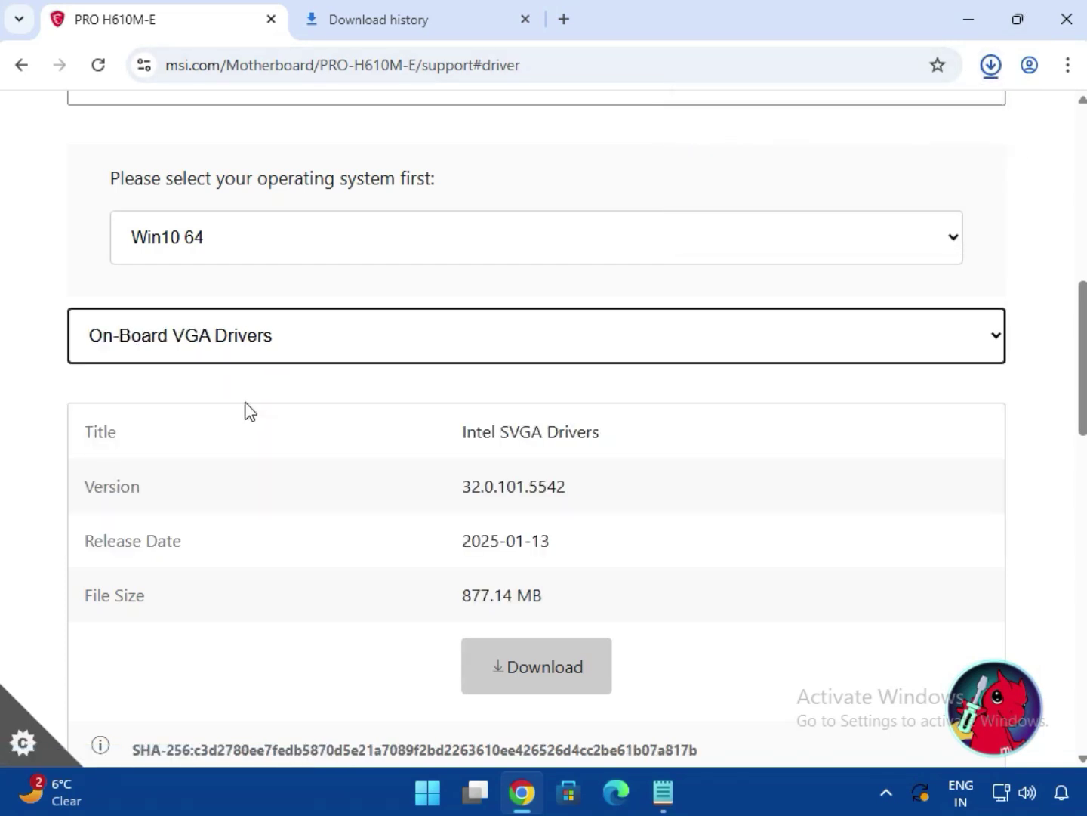
left_click_drag(510, 431, 637, 445)
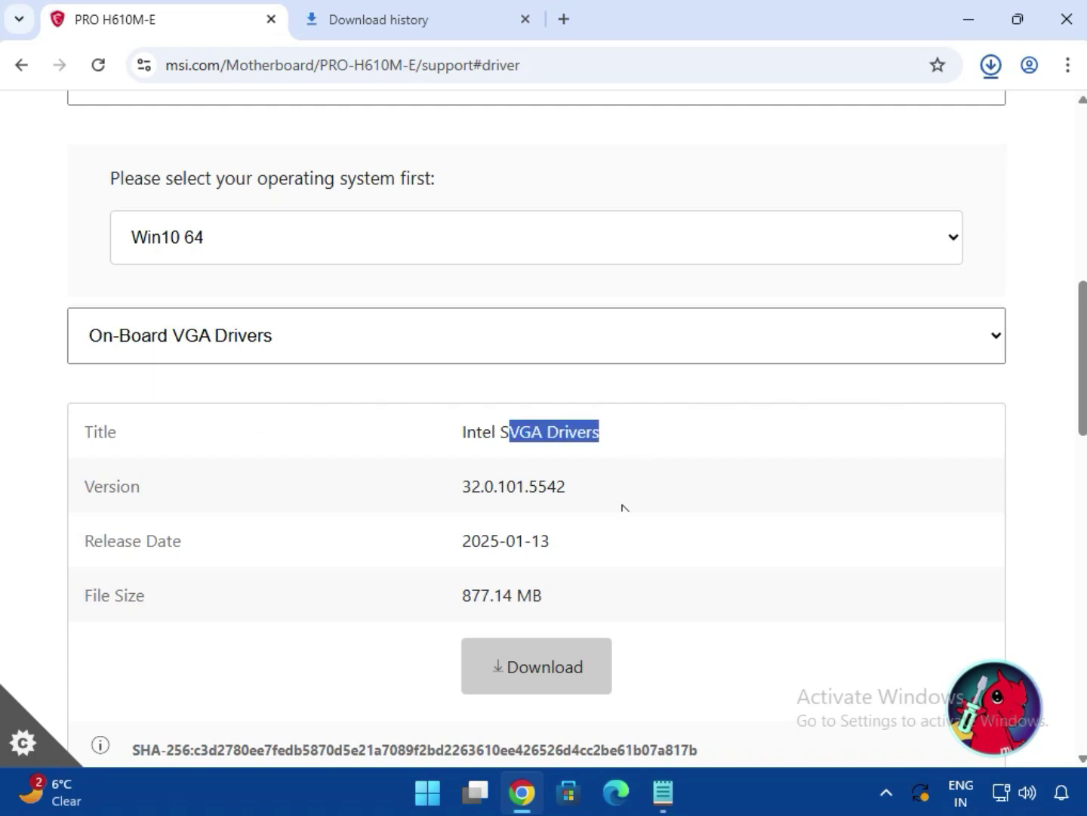
left_click(550, 692)
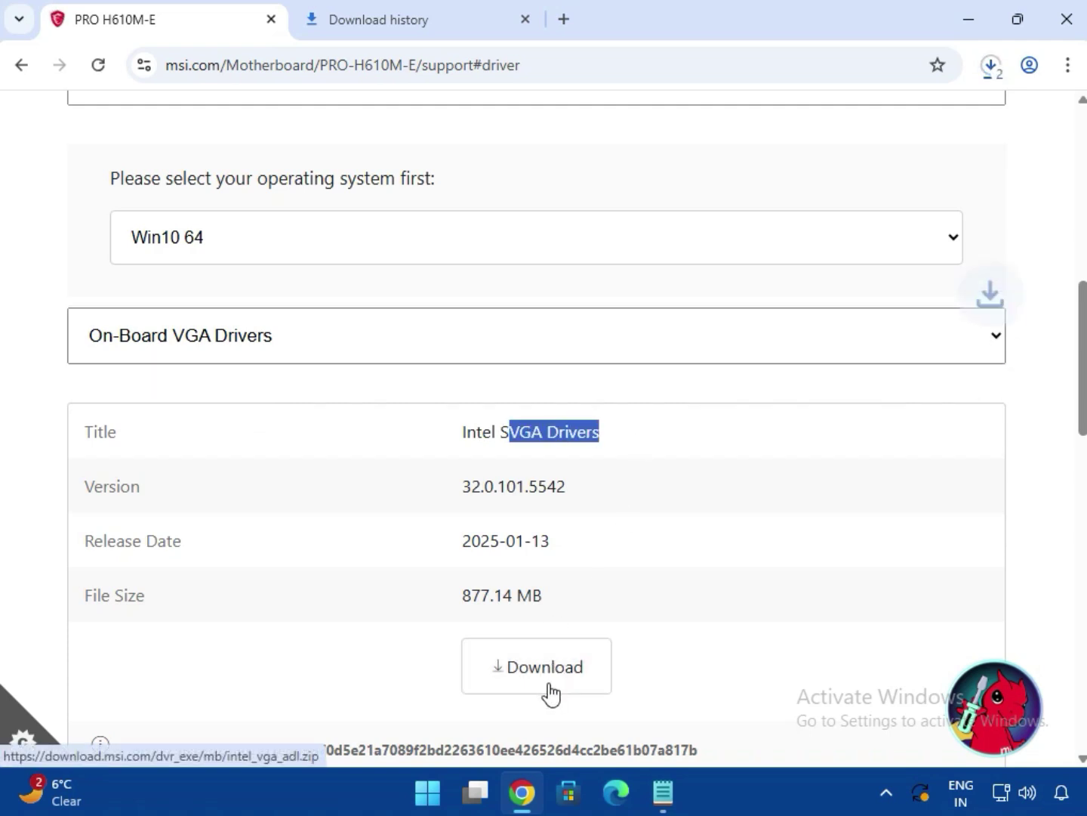
- Switch to the On-Board Audio Drivers category and download the Realtek HD Universal Driver
left_click(268, 346)
left_click(285, 439)
left_click_drag(517, 437, 702, 451)
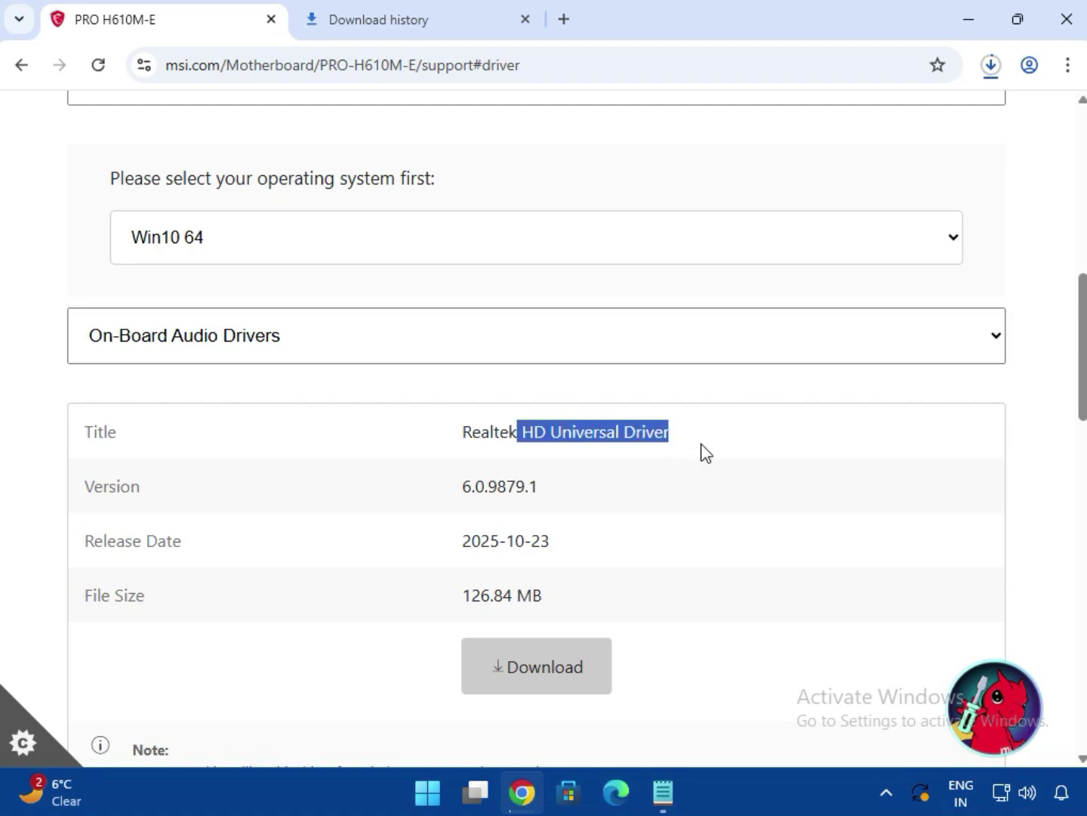
left_click(561, 680)
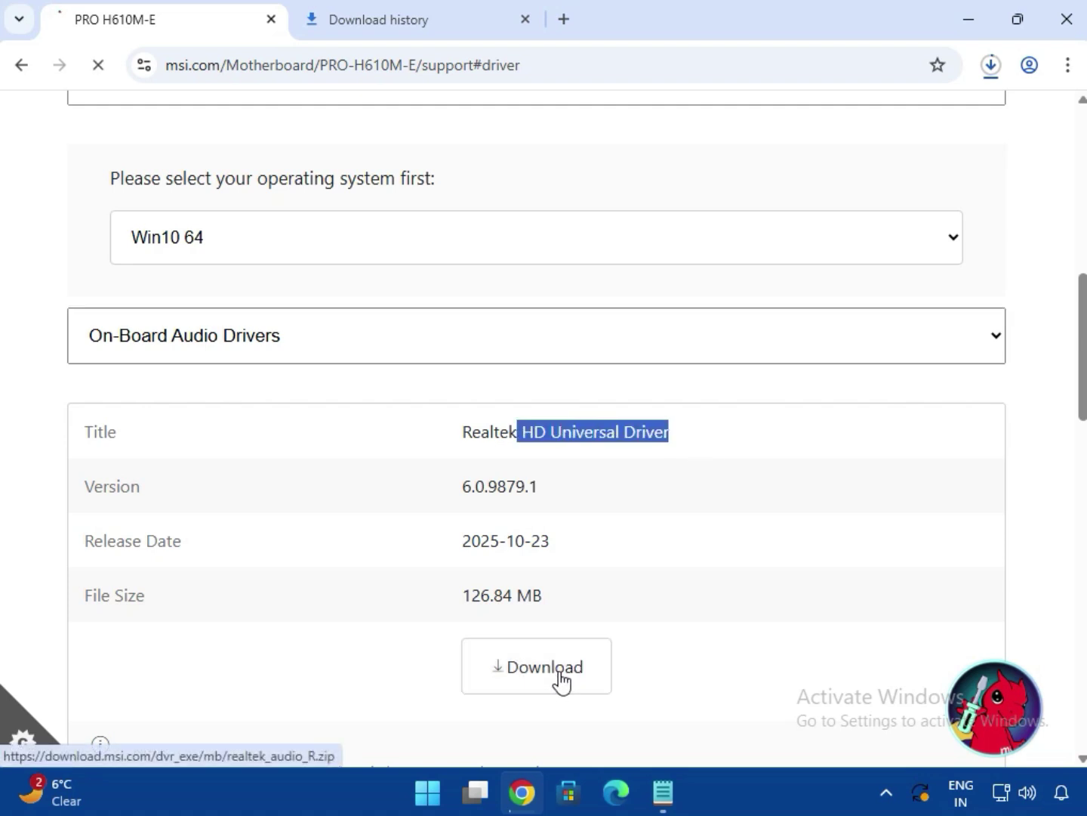
- Switch to the LAN Drivers category and download the Realtek PCI-E Ethernet Drivers
left_click(255, 356)
left_click(272, 474)
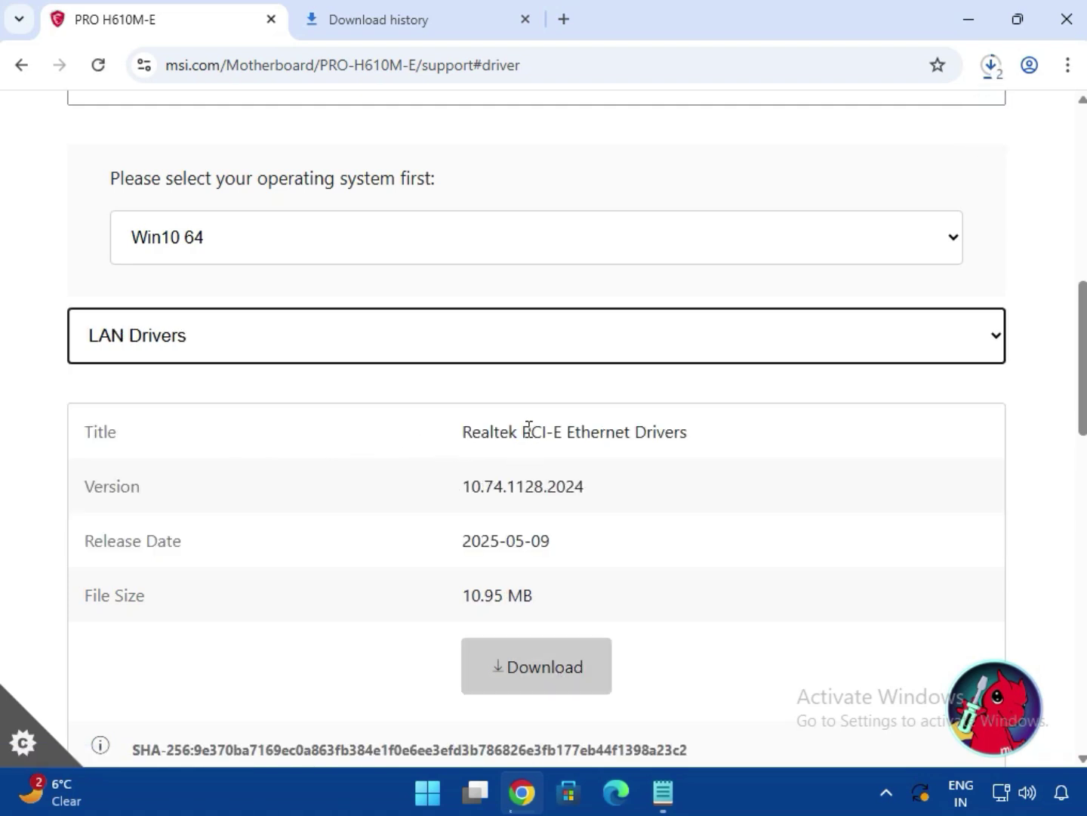
left_click_drag(529, 427, 715, 450)
left_click(555, 670)
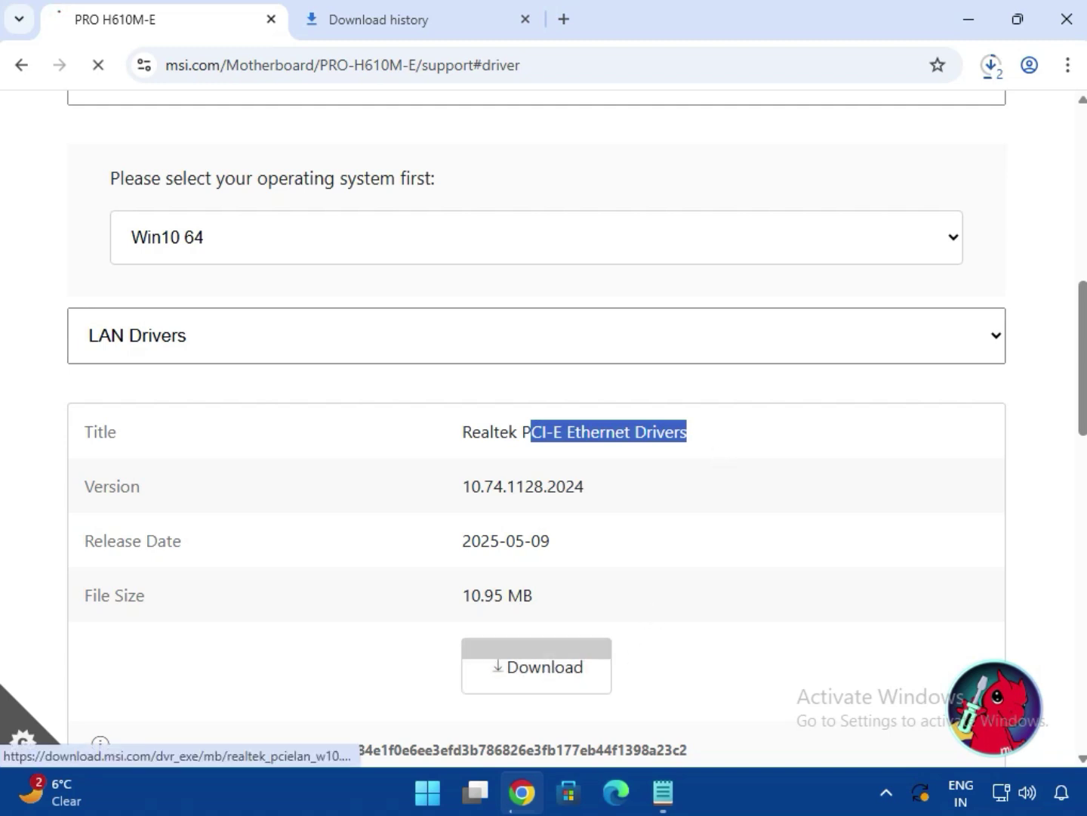
left_click(169, 347)
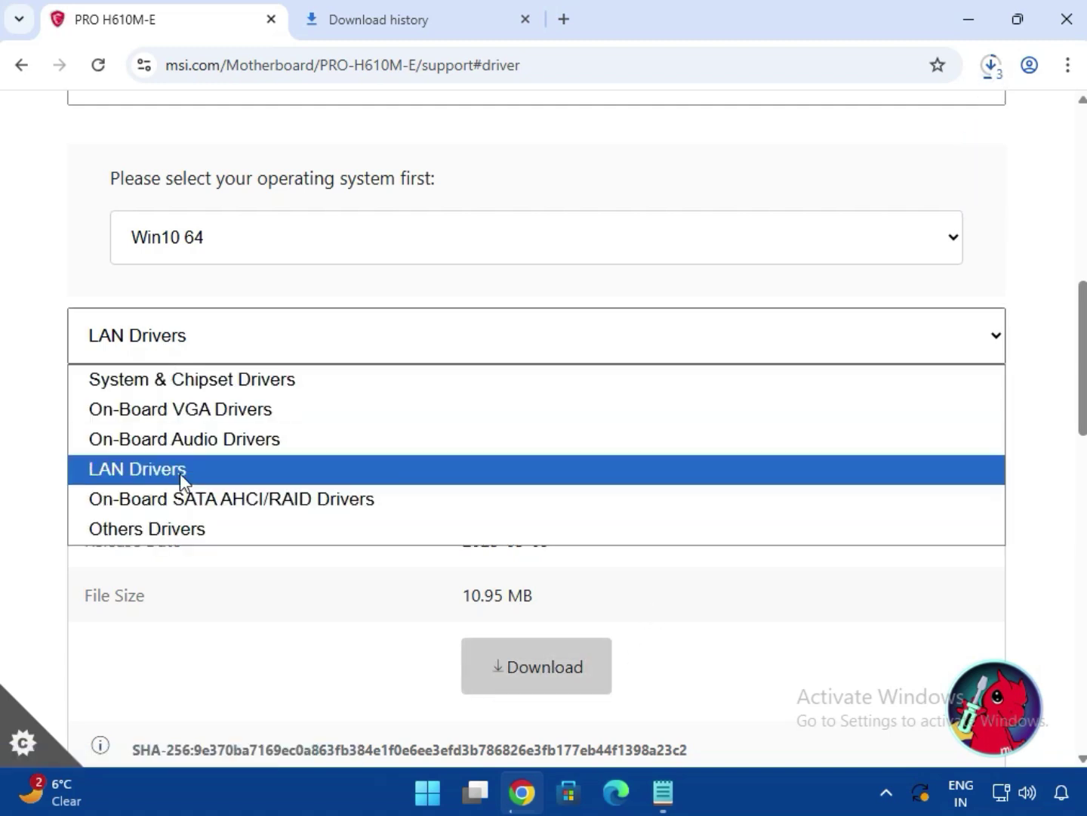
left_click(182, 473)
scroll(361, 636, "down", 2)
scroll(359, 636, "down", 3)
scroll(357, 635, "up", 5)
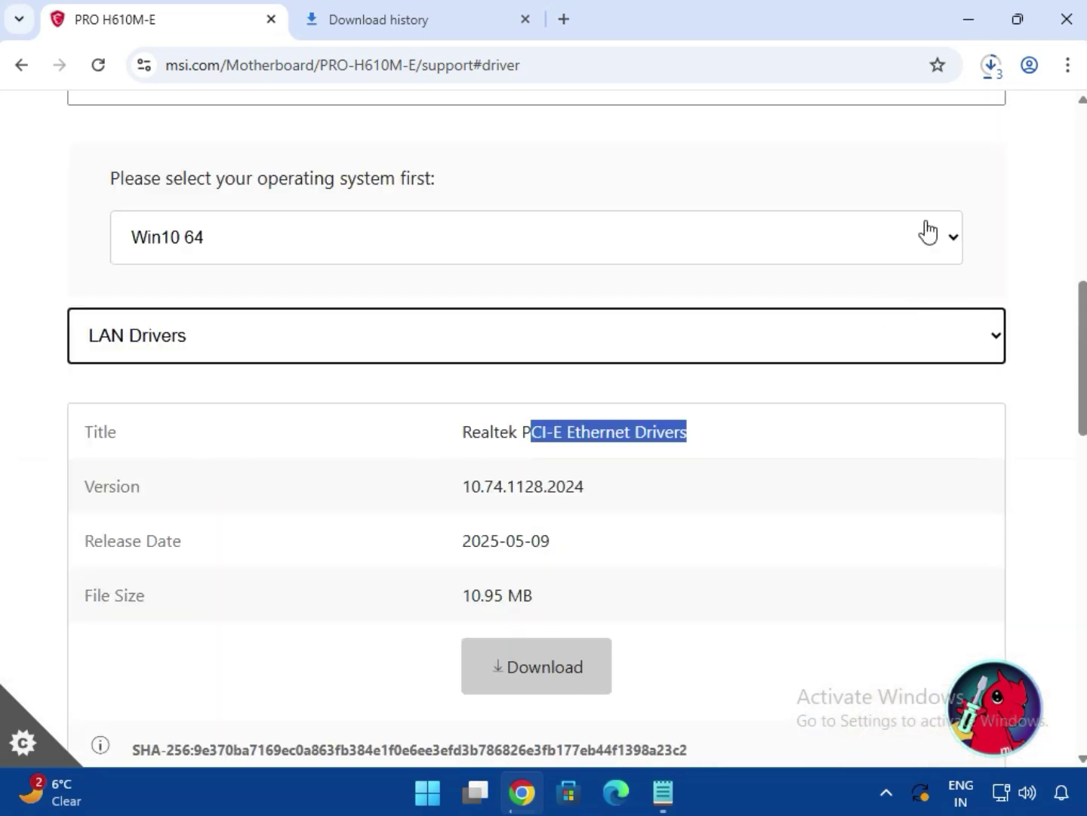
- Open the full download history and show bt_drivers (3).zip in its folder in File Explorer
left_click(990, 75)
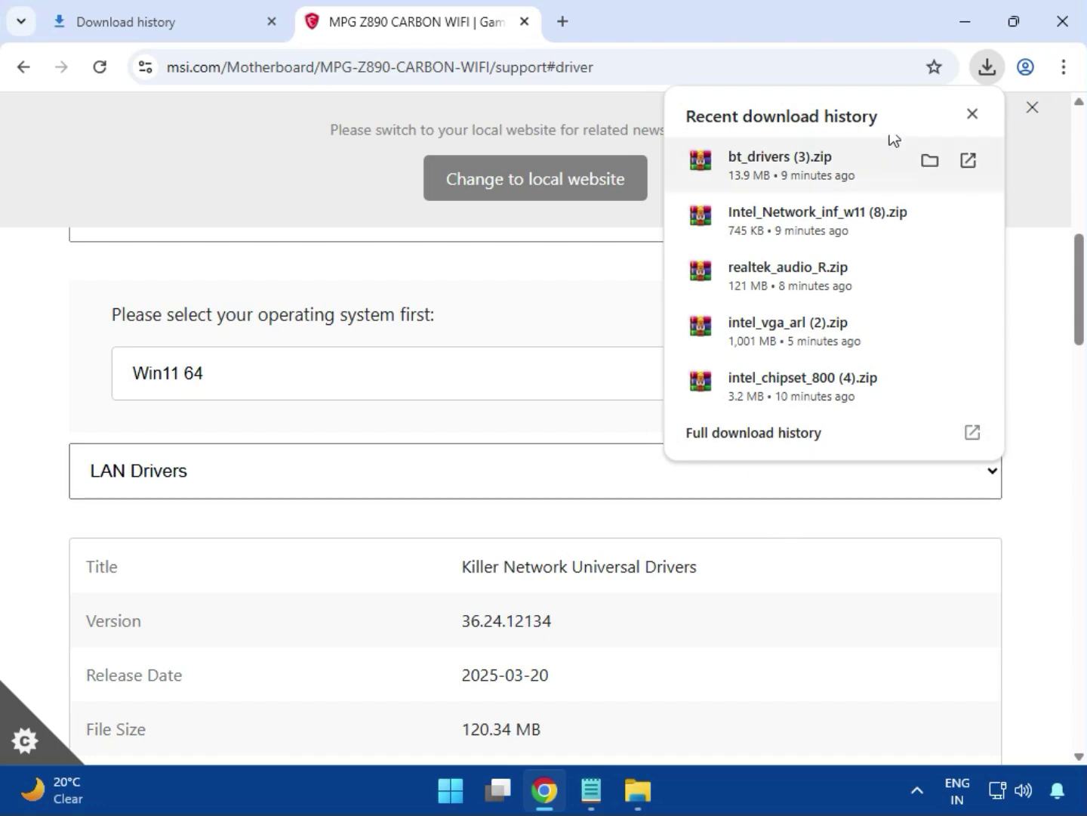
left_click(728, 445)
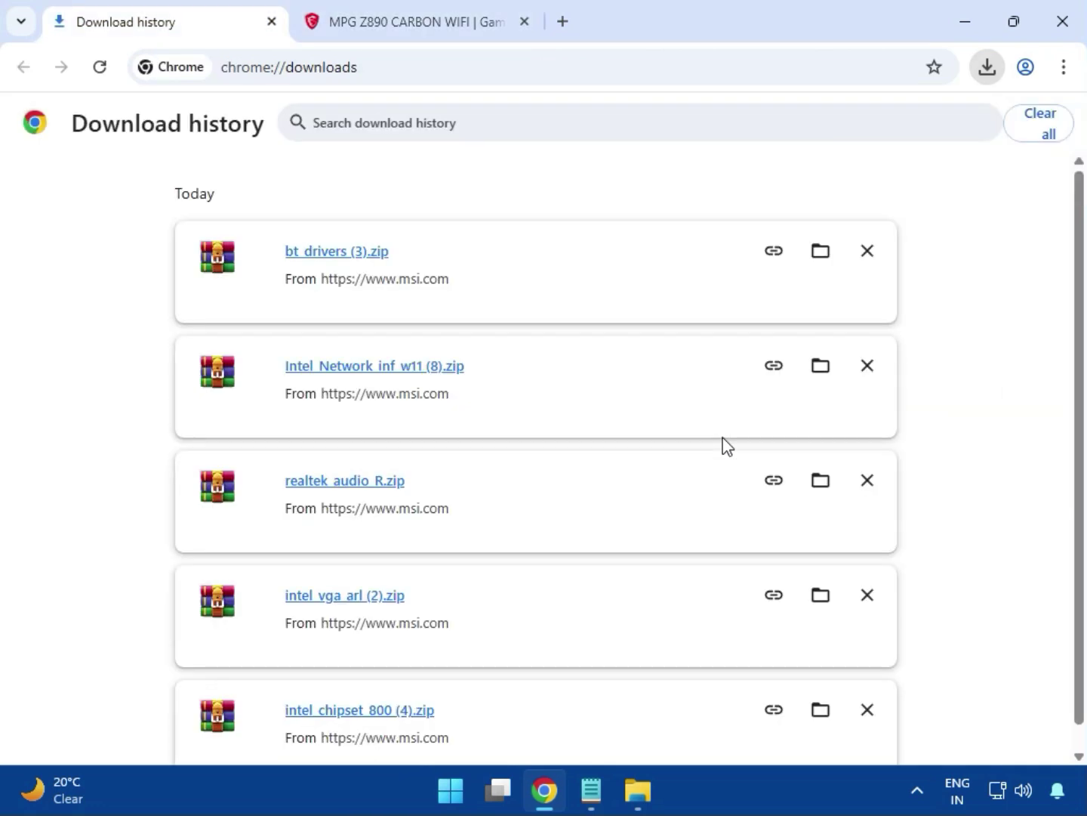
left_click(818, 254)
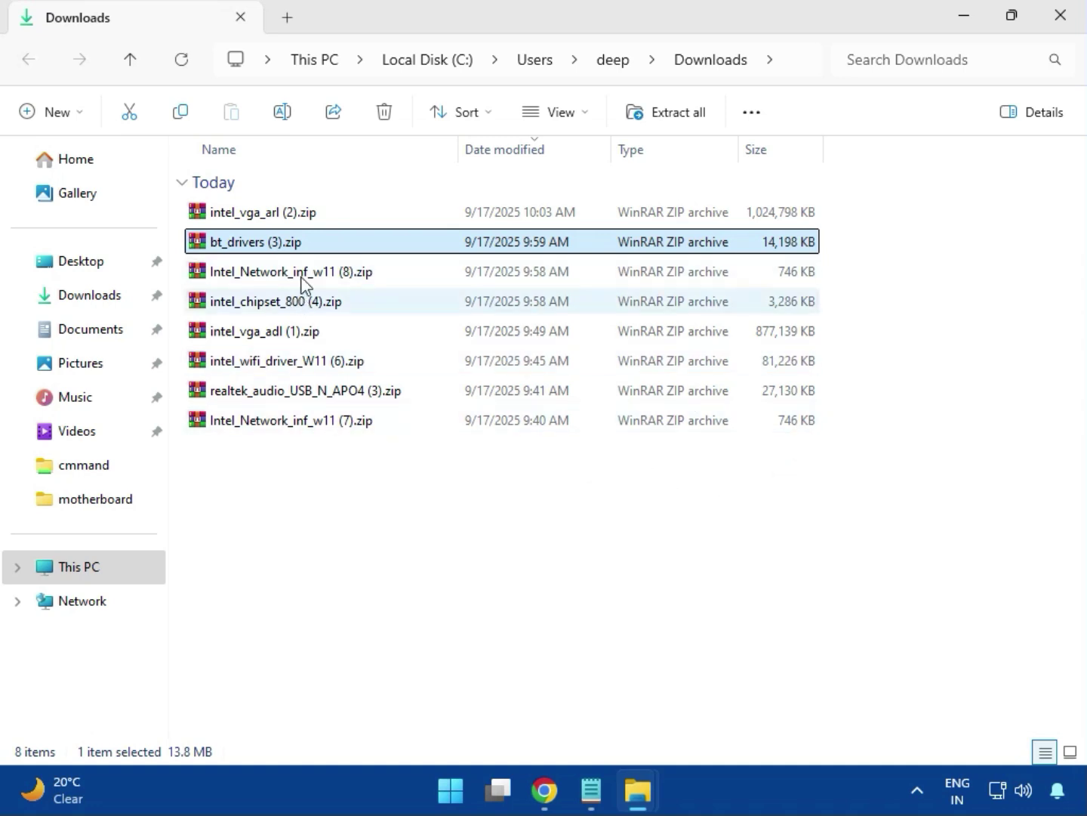
- Open intel_vga_arl (2).zip in WinRAR, dismiss the licence reminder and enter the Intel VGA Driver_32.0.101.6629 folder
left_click(303, 219)
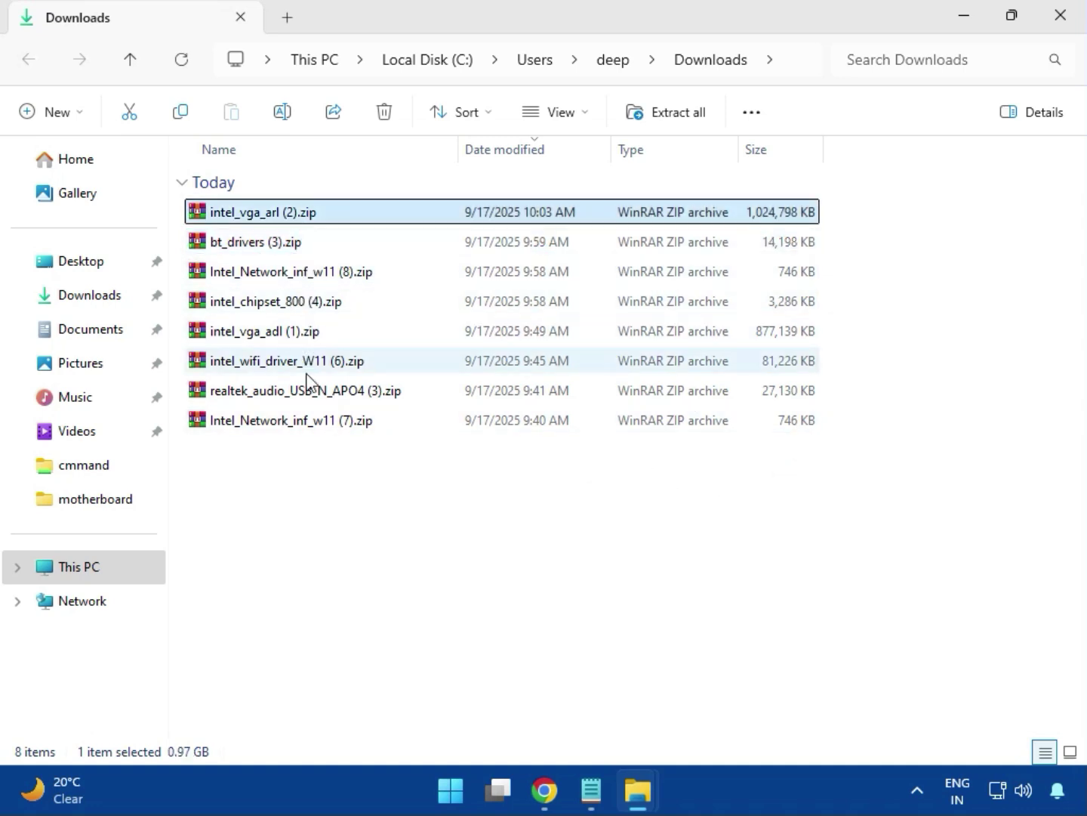
double_click(296, 217)
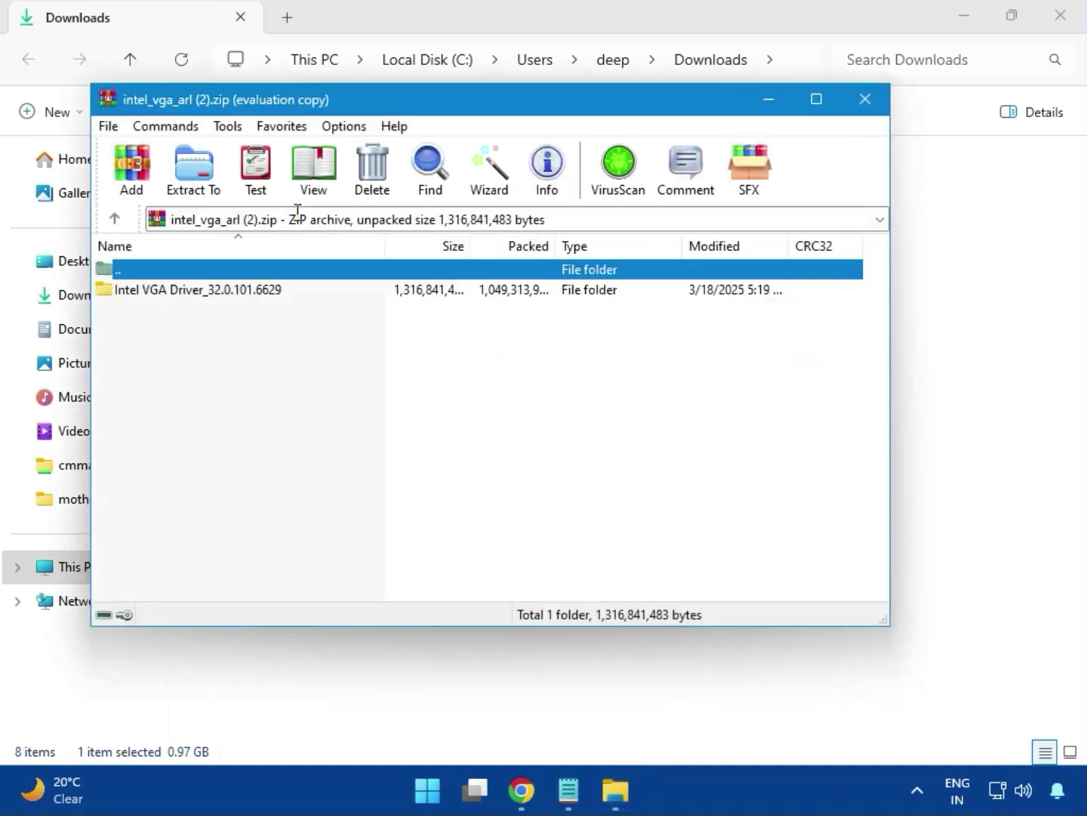
left_click(193, 297)
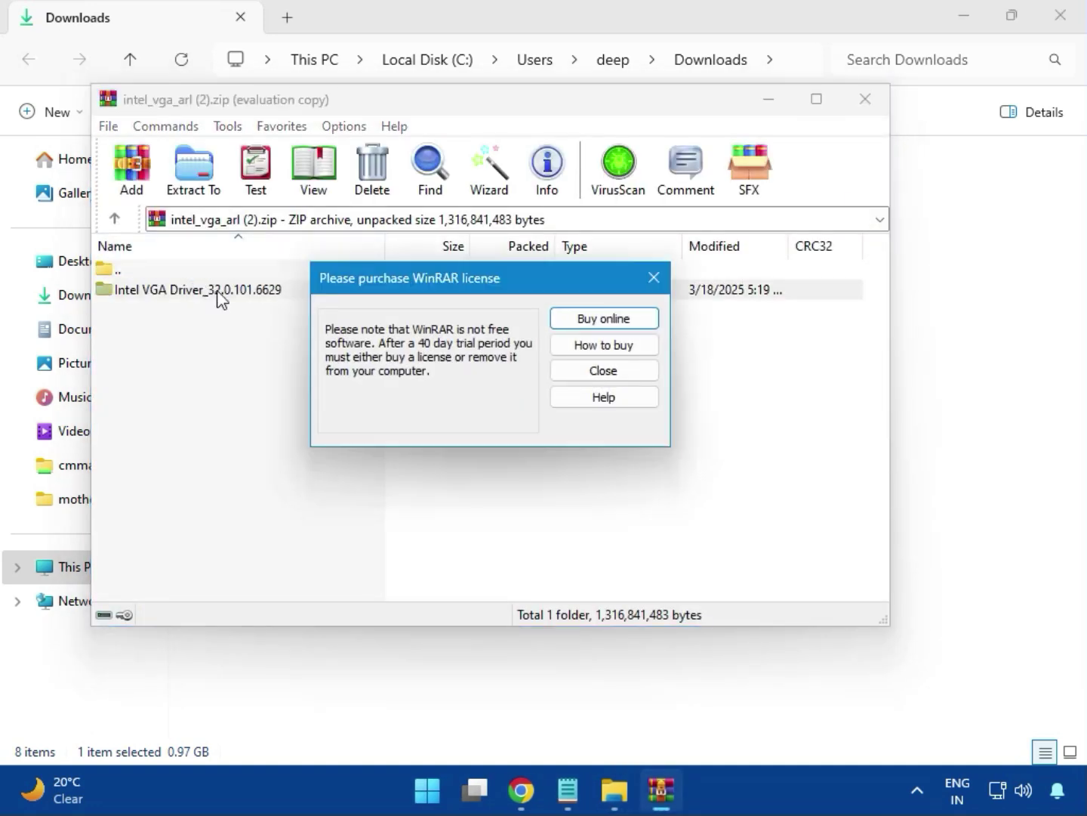
left_click(654, 279)
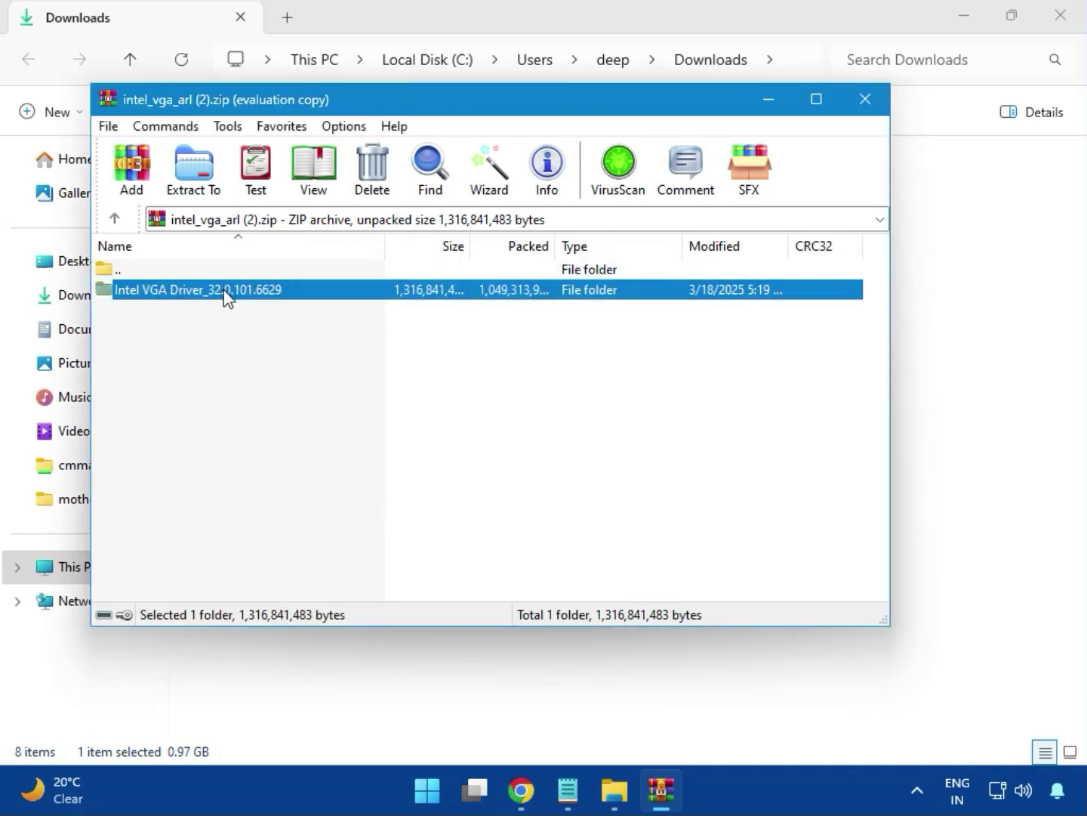
double_click(227, 291)
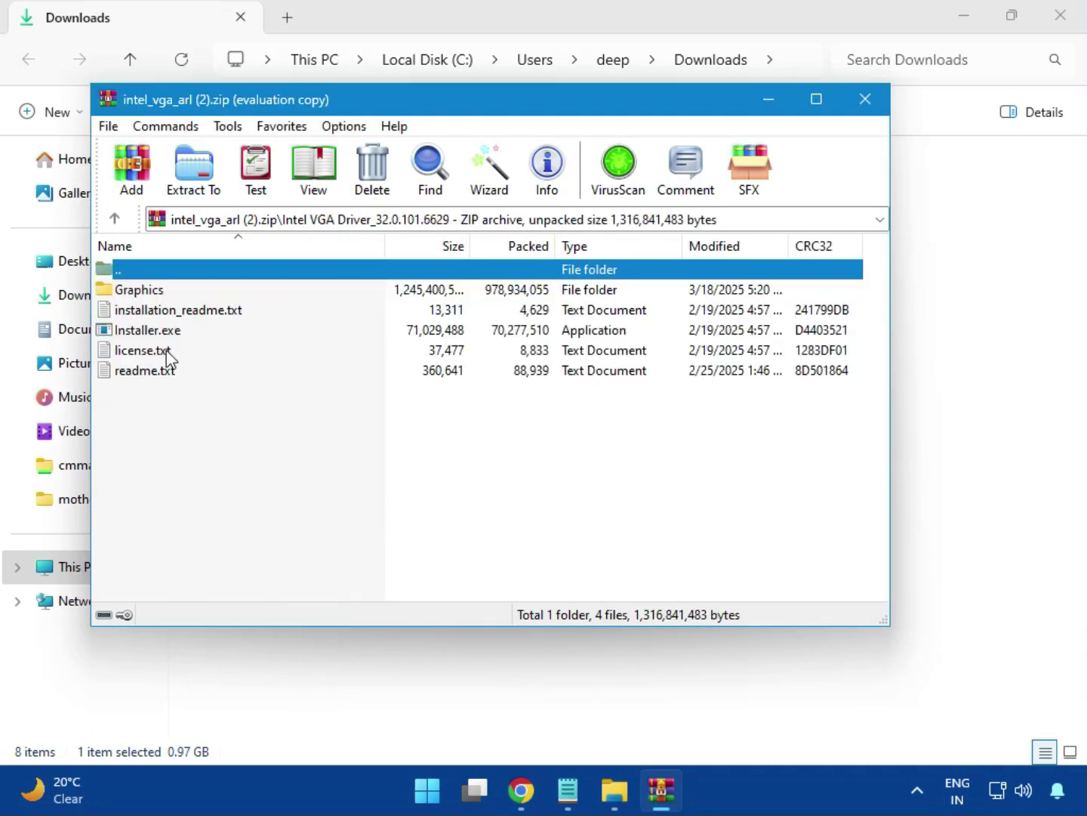
- Run Installer.exe from the archive and allow the Intel Graphics Driver Installer to make changes to the device
left_click(181, 332)
double_click(215, 335)
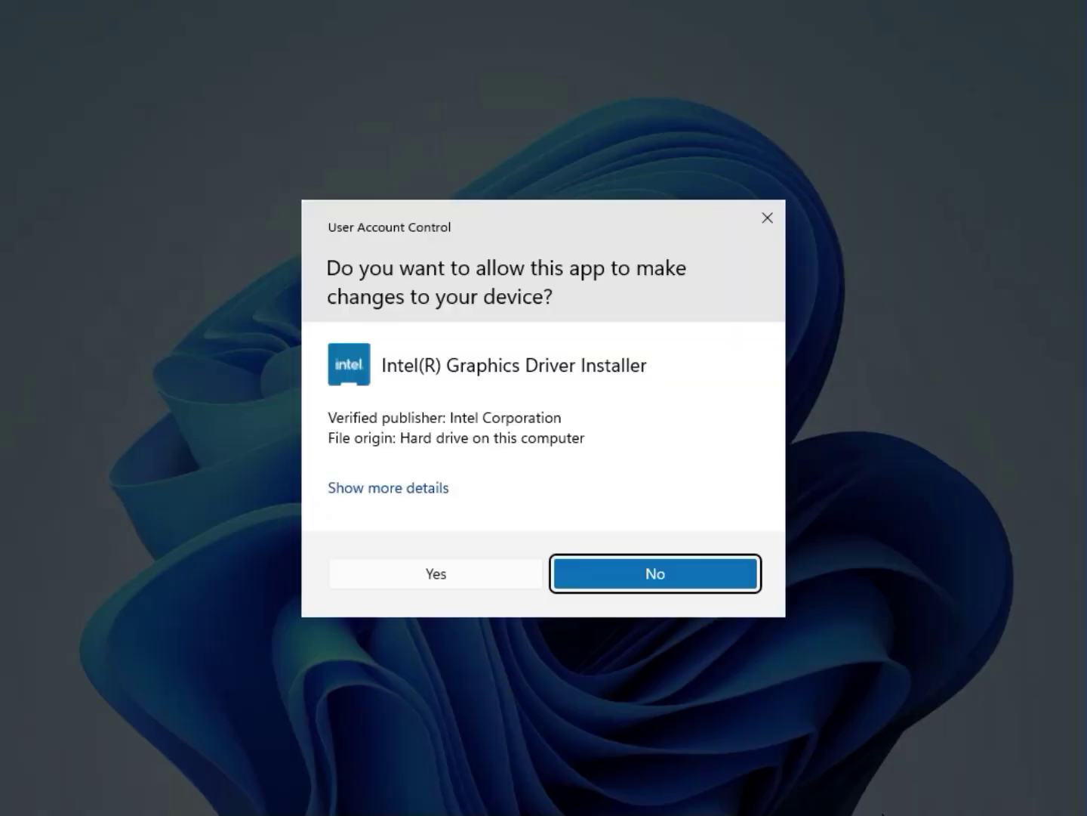
left_click(420, 573)
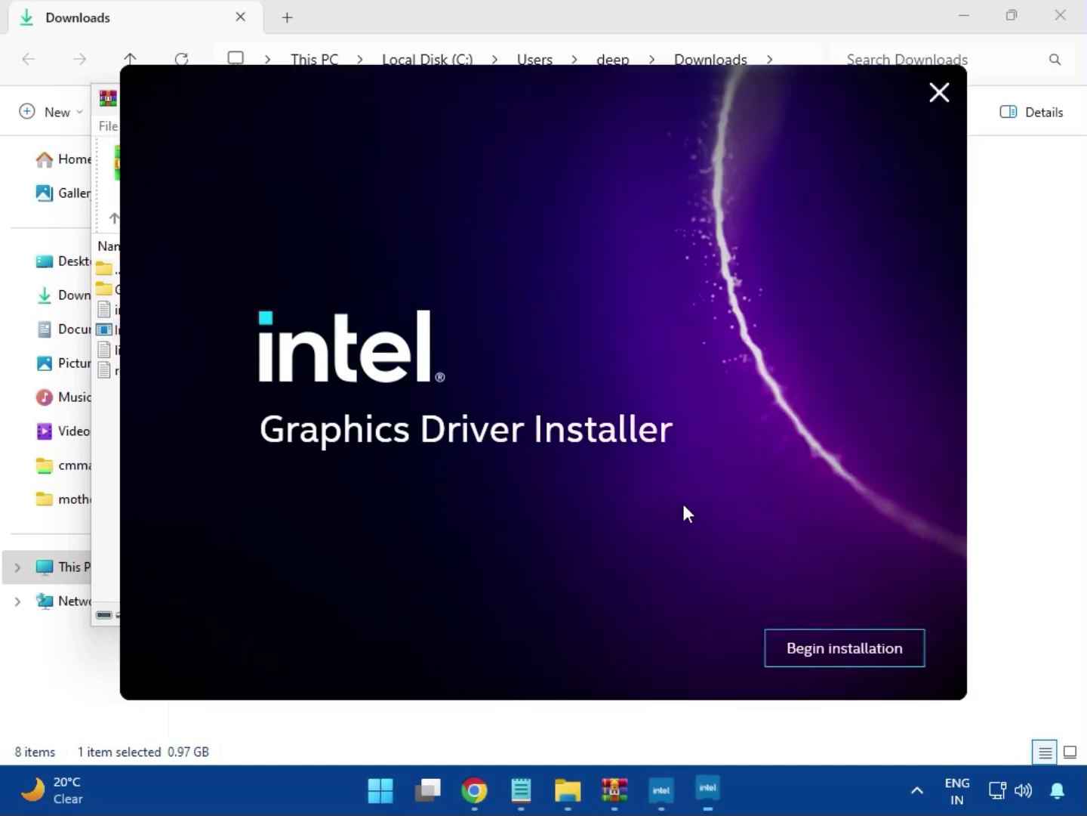
- Try to install the Intel graphics driver, and close the installer and the intel_vga_arl (2).zip archive
left_click(830, 646)
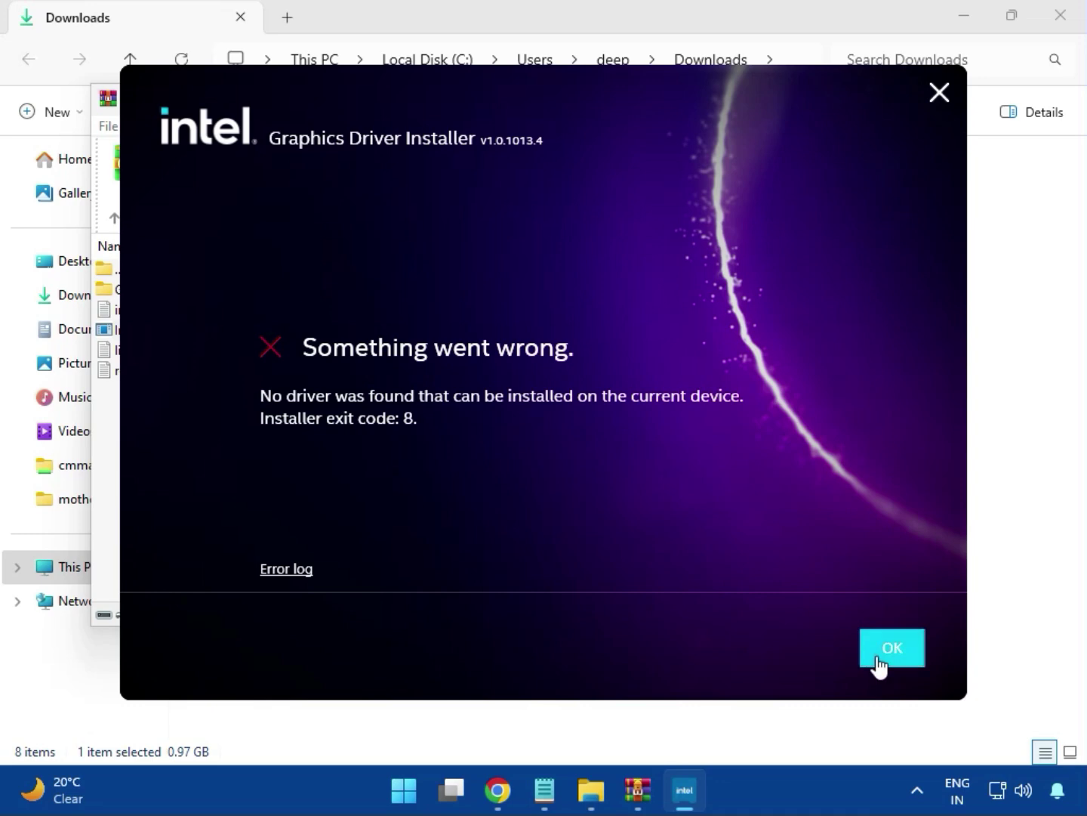
left_click(877, 662)
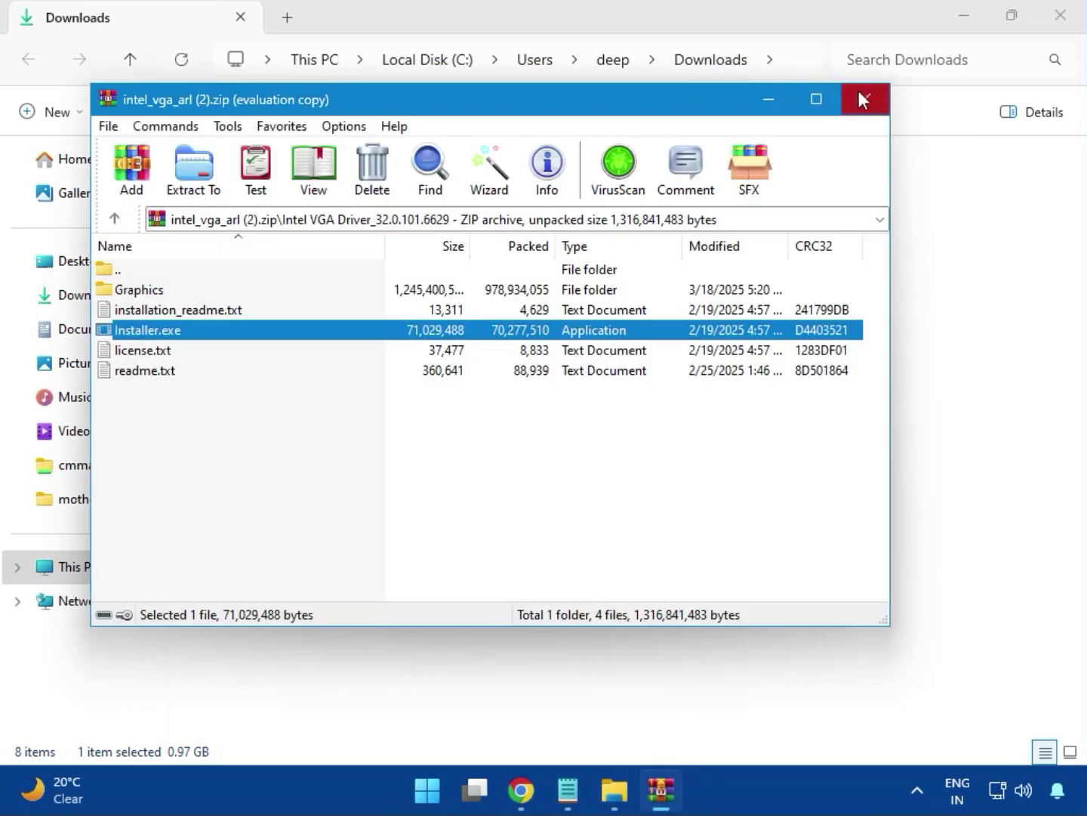
left_click(863, 98)
- Open bt_drivers (3).zip and run Intel Bluetooth.msi from the Intel BlueTooth Driver_23.70.0.2 folder, closing the WinRAR pop-up
left_click(213, 249)
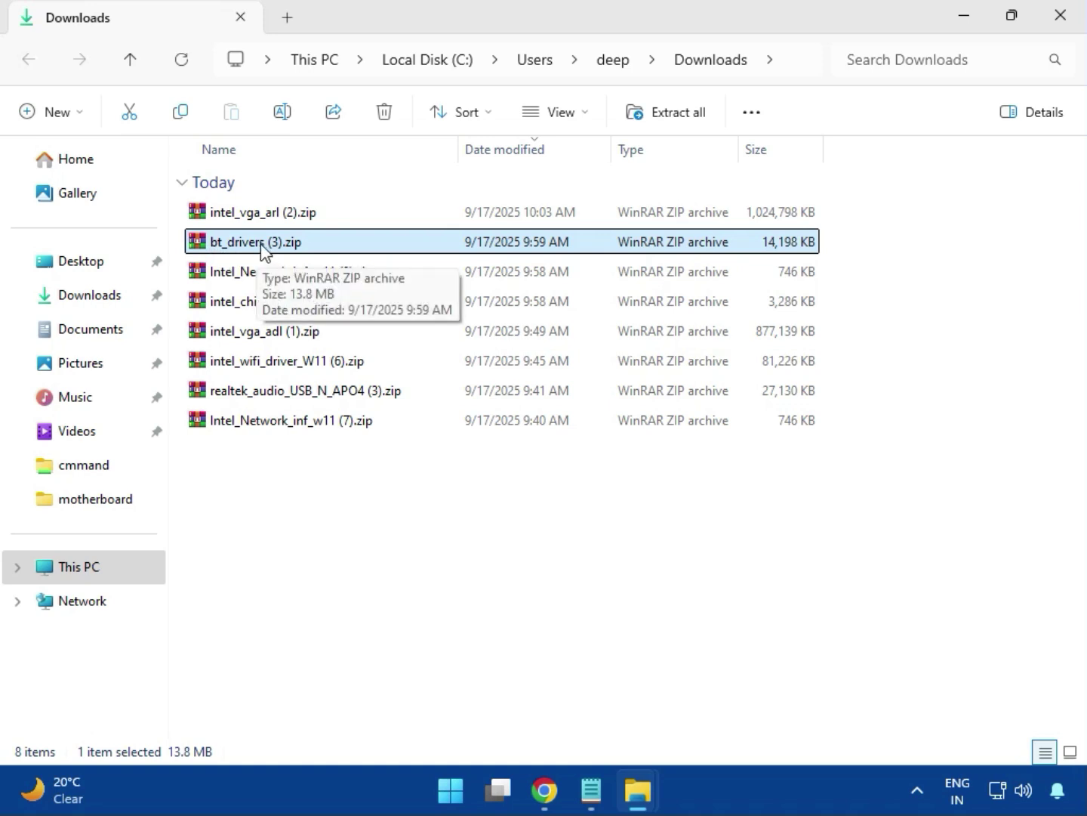
double_click(262, 248)
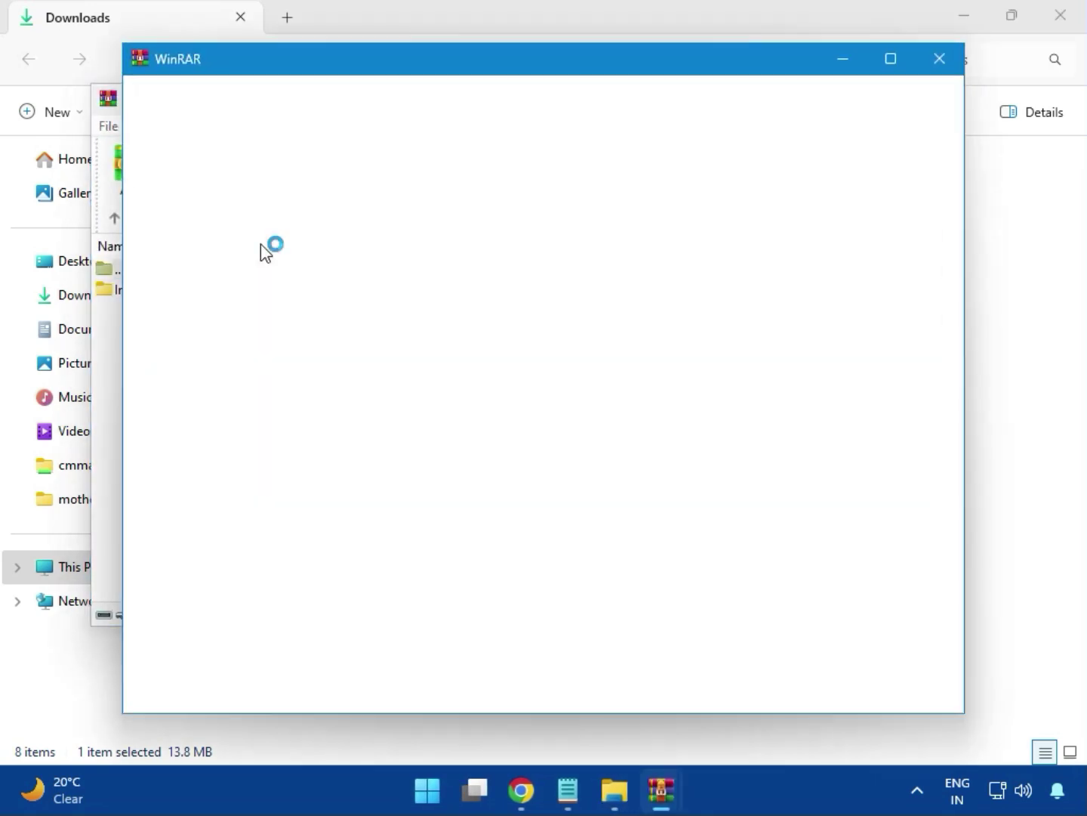
left_click(941, 57)
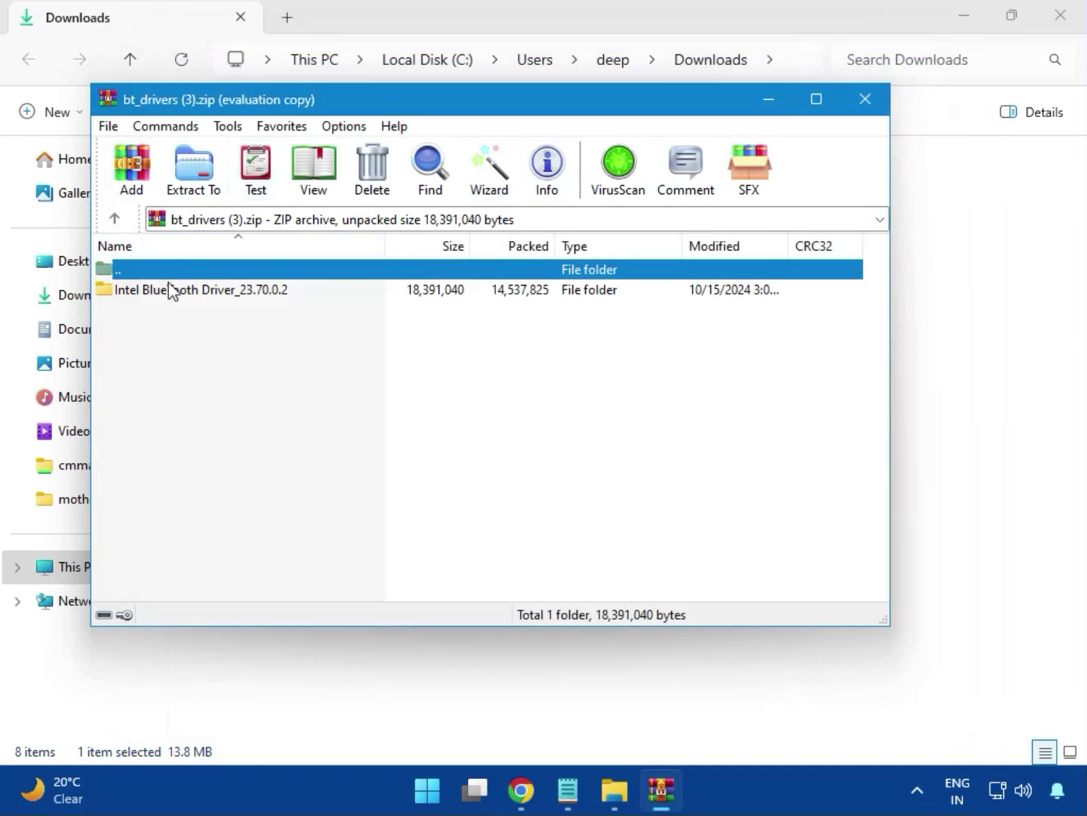
left_click(127, 292)
double_click(203, 292)
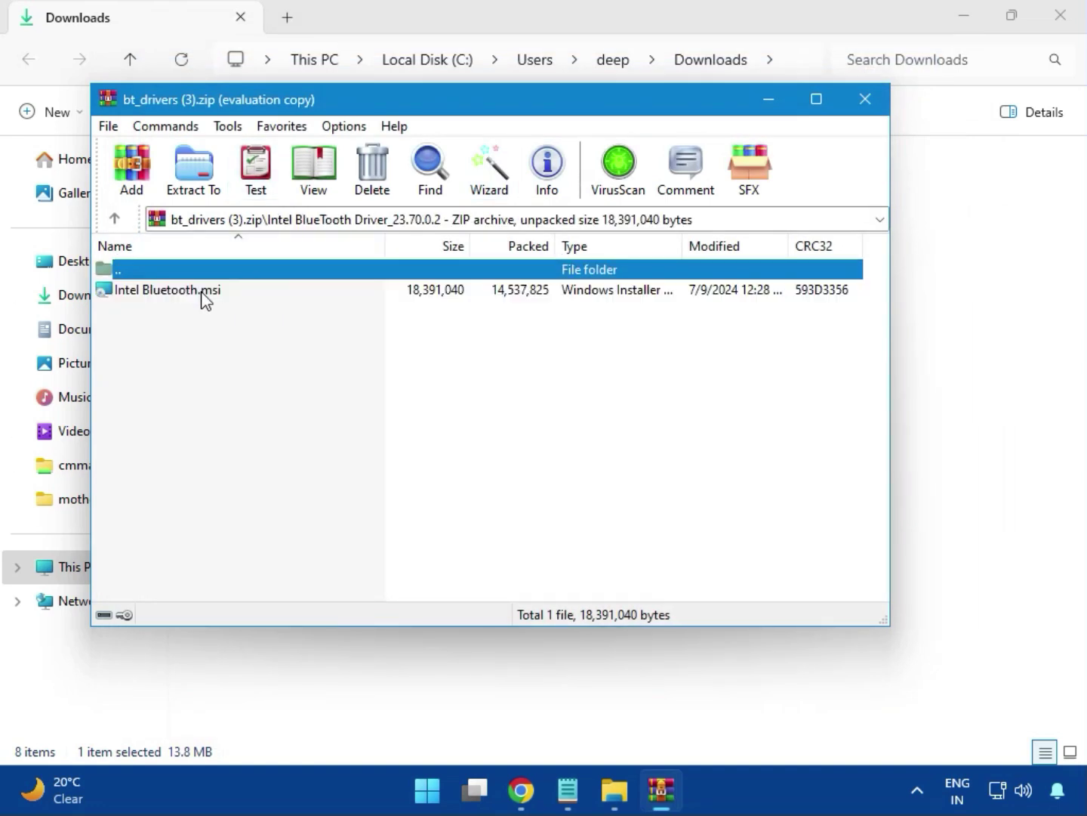
double_click(181, 291)
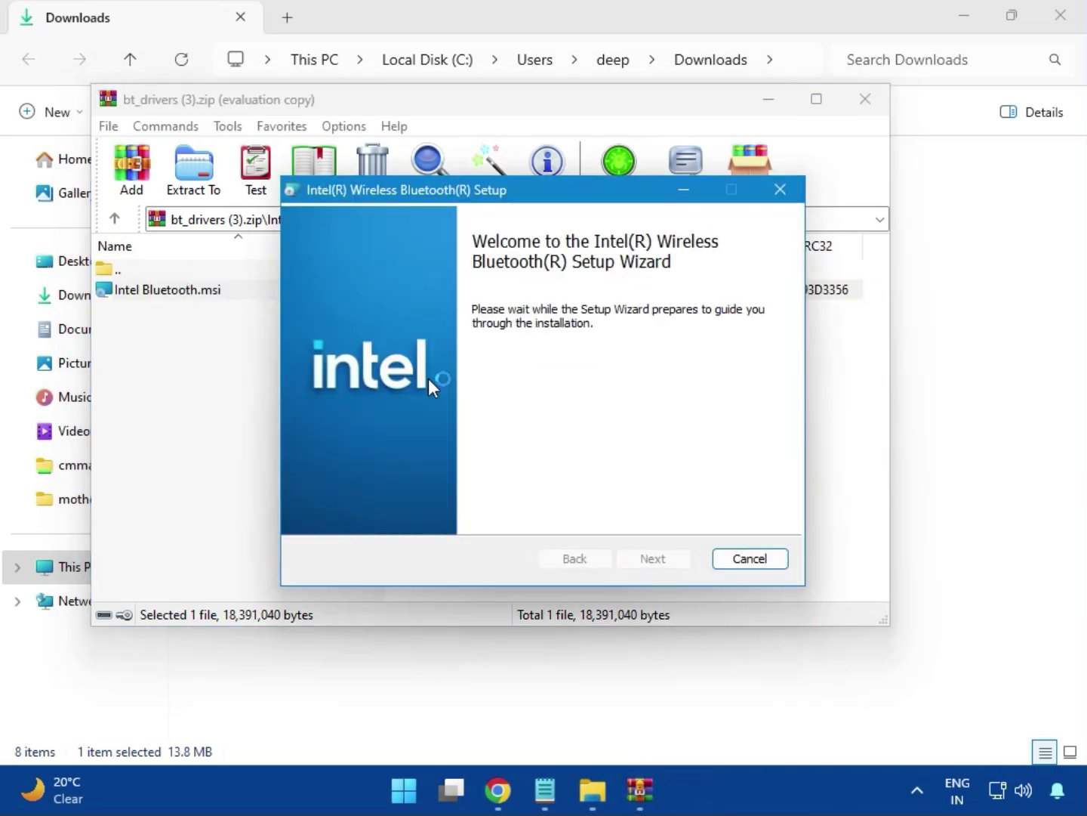
- Accept the licence, install Intel Wireless Bluetooth with the Typical setup, allow the changes, and close the wizard and archive
left_click(654, 558)
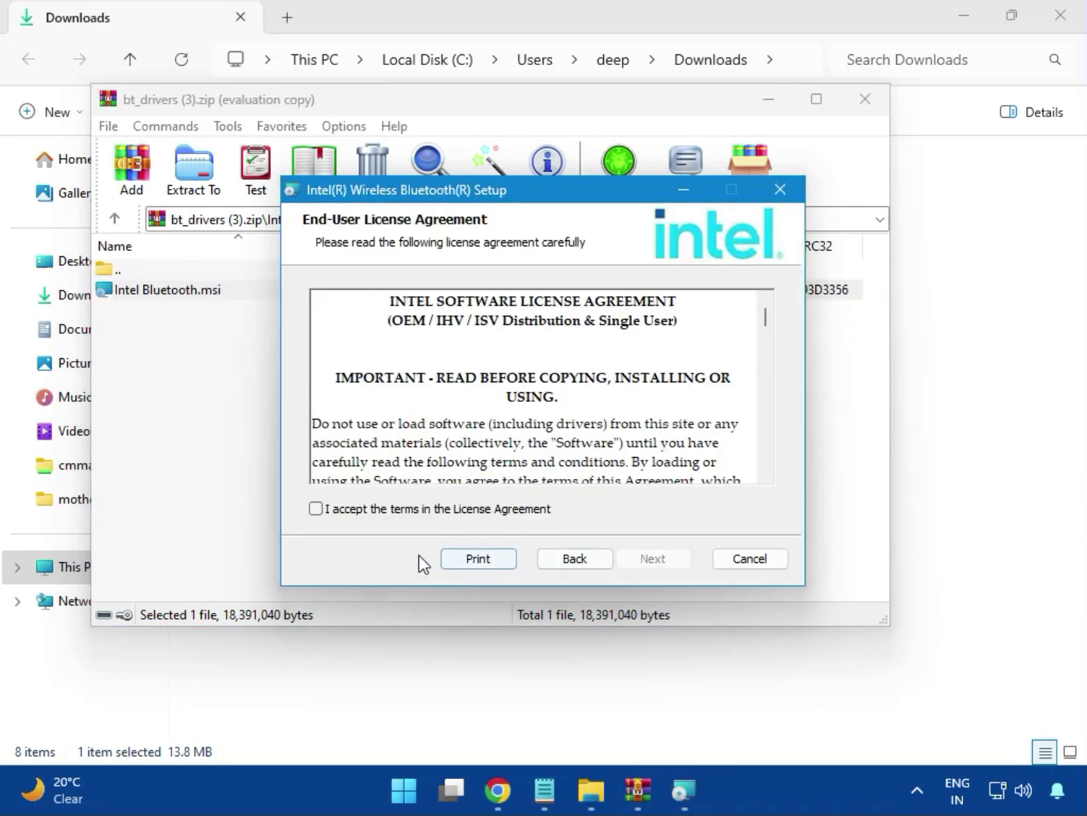
left_click(380, 511)
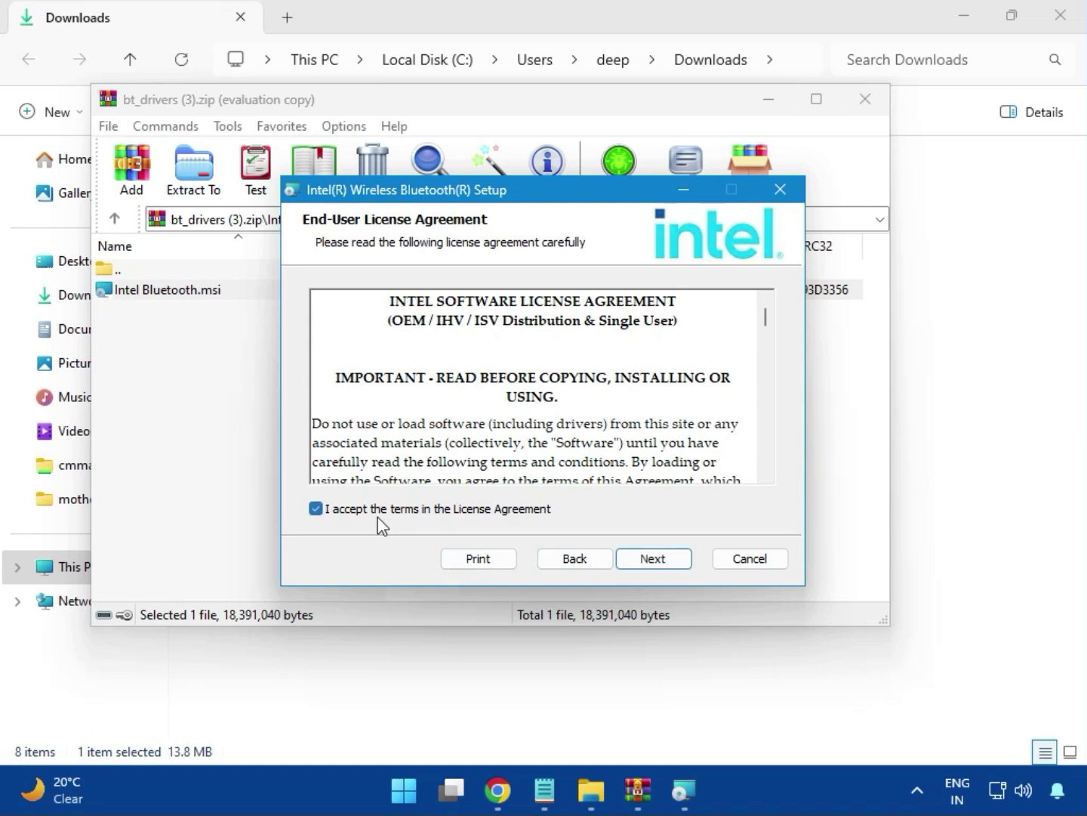
left_click(647, 559)
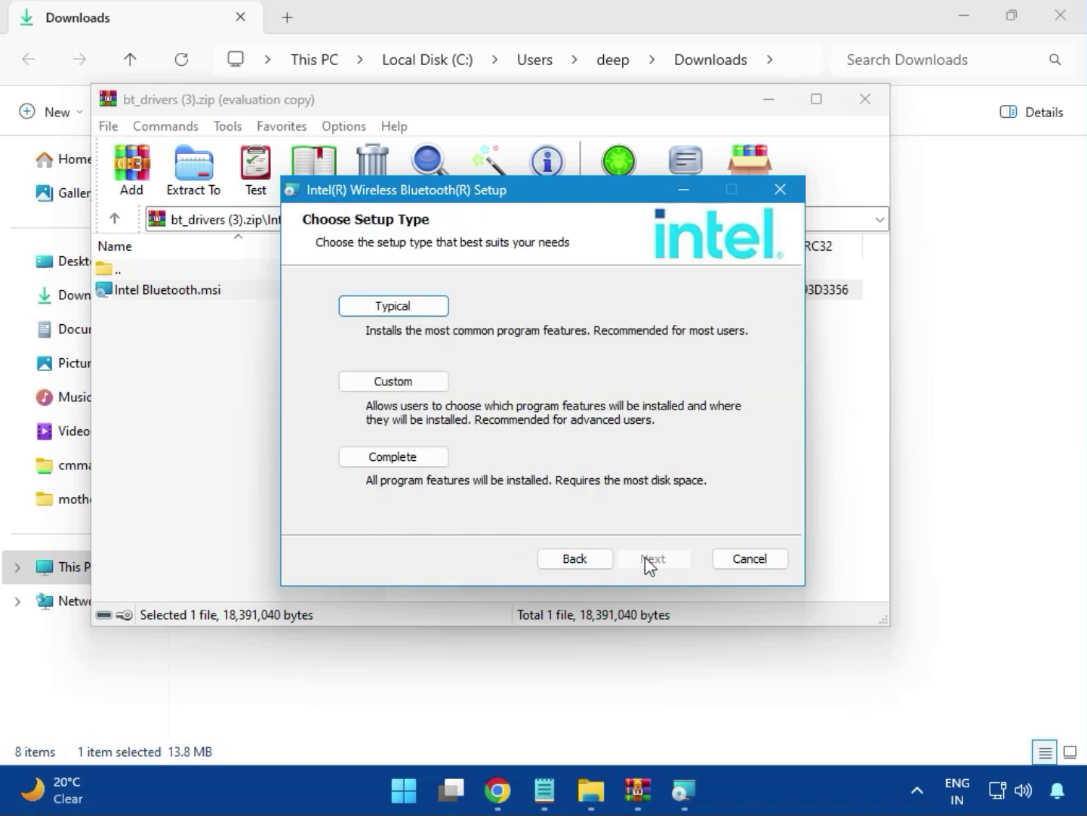
left_click(376, 308)
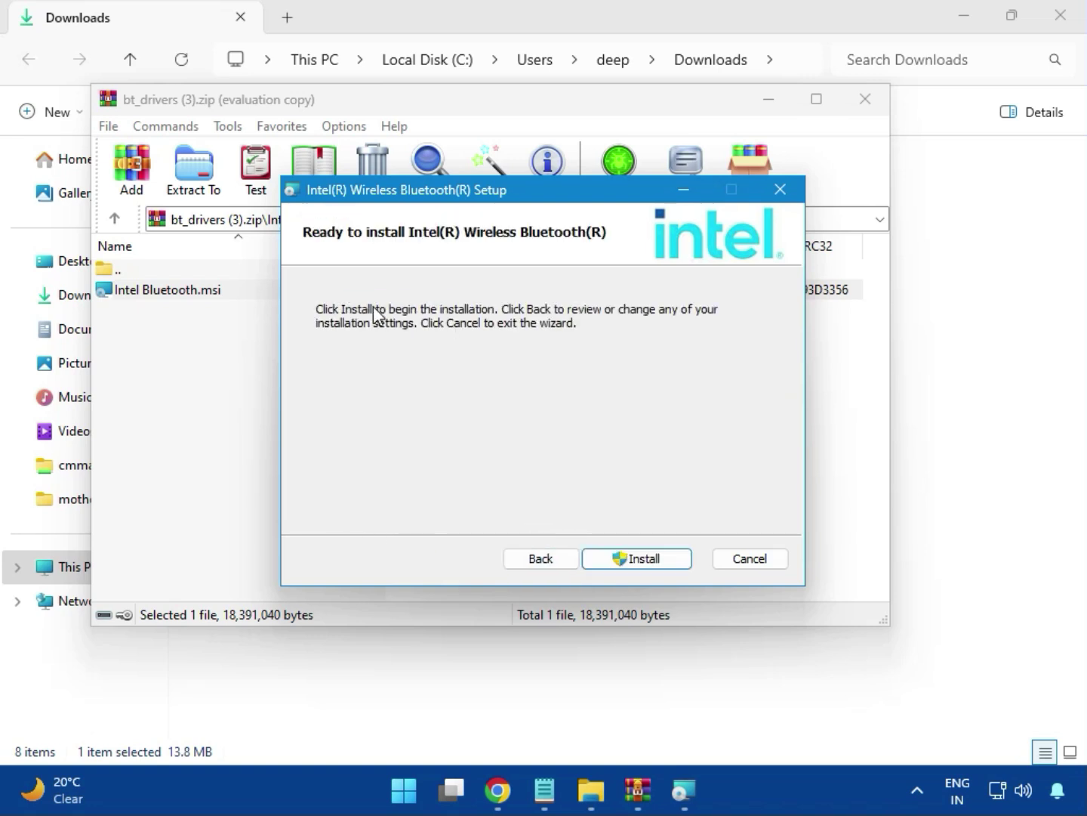
left_click(626, 560)
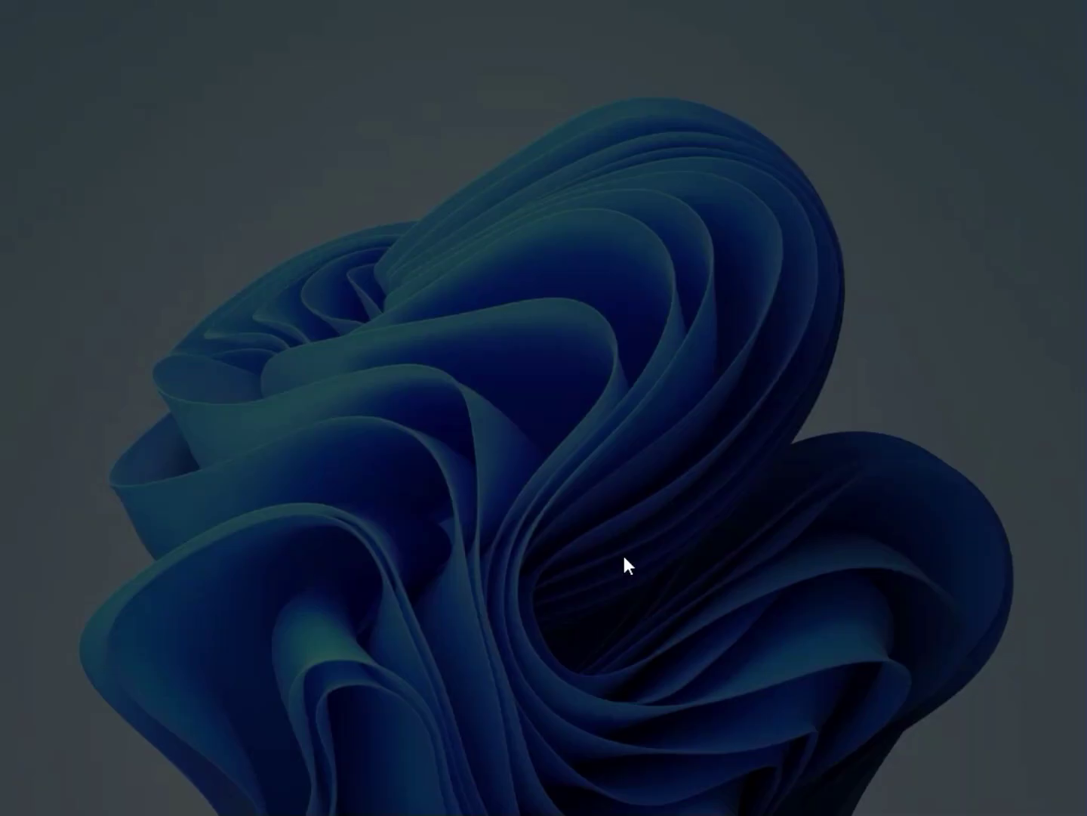
left_click(419, 567)
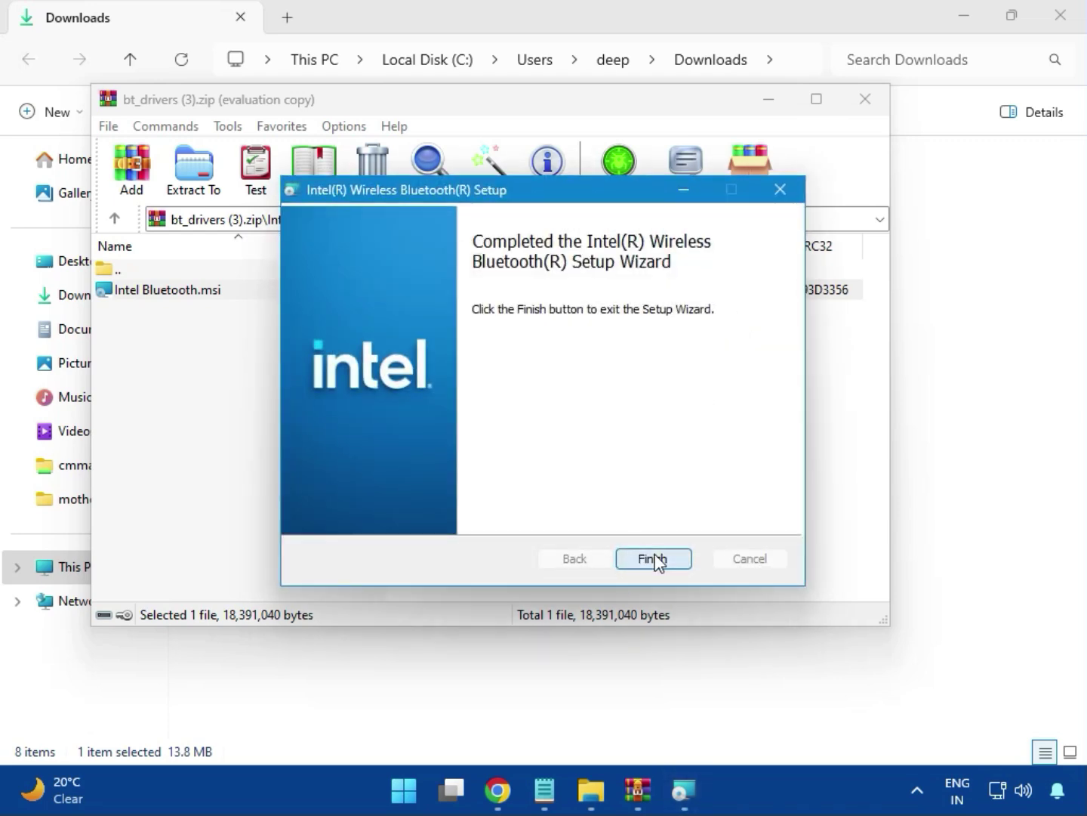
left_click(650, 560)
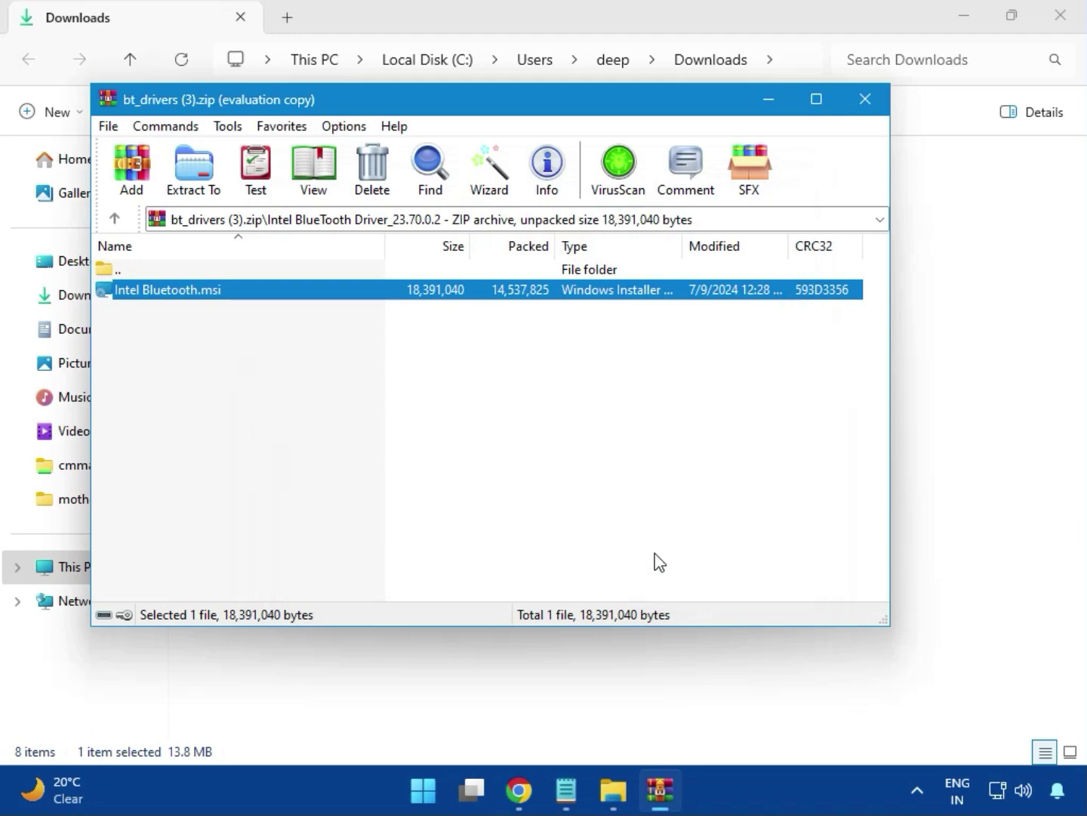
left_click(865, 99)
- Open Intel_Network_inf_w11 (8).zip in WinRAR and enter its W11 folder
left_click(284, 287)
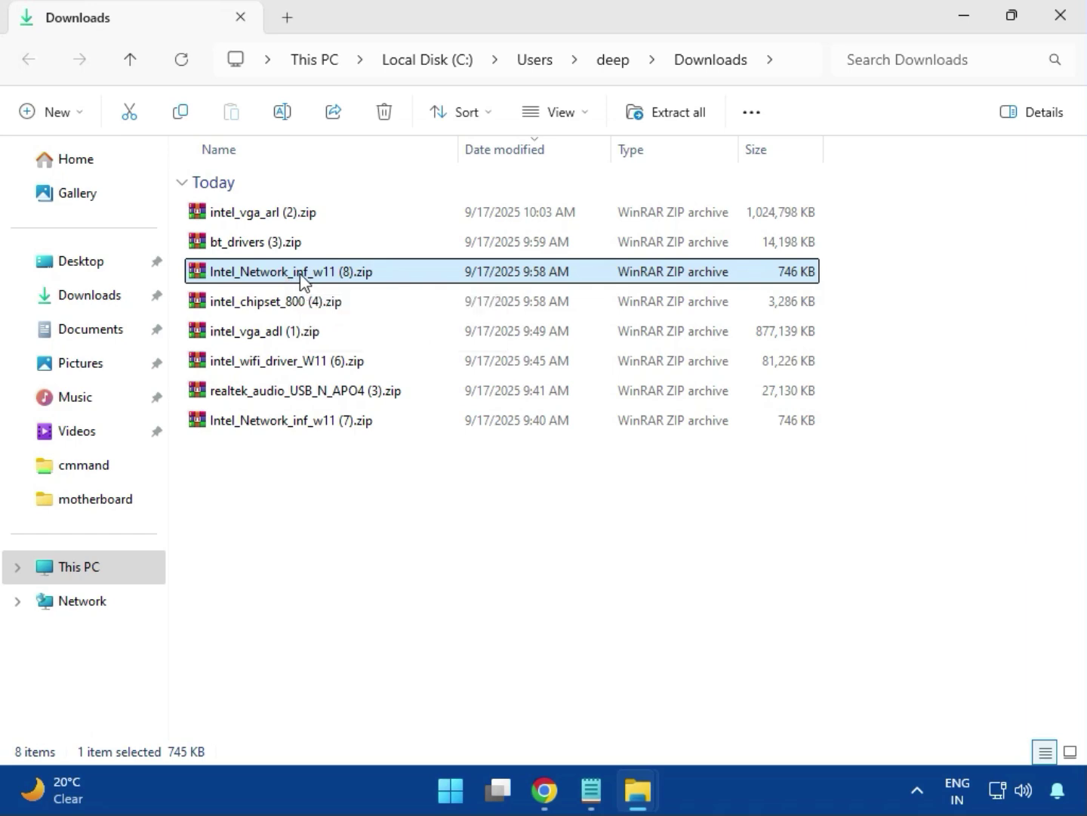
double_click(303, 278)
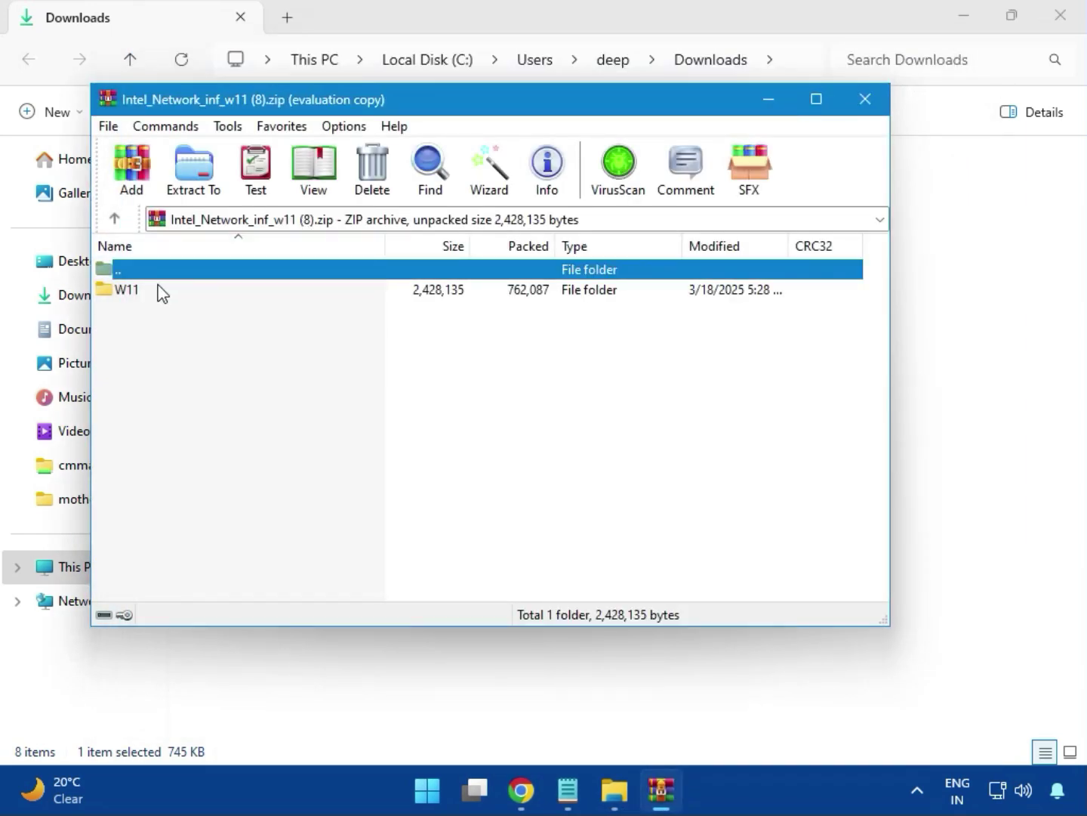
left_click(133, 301)
double_click(137, 303)
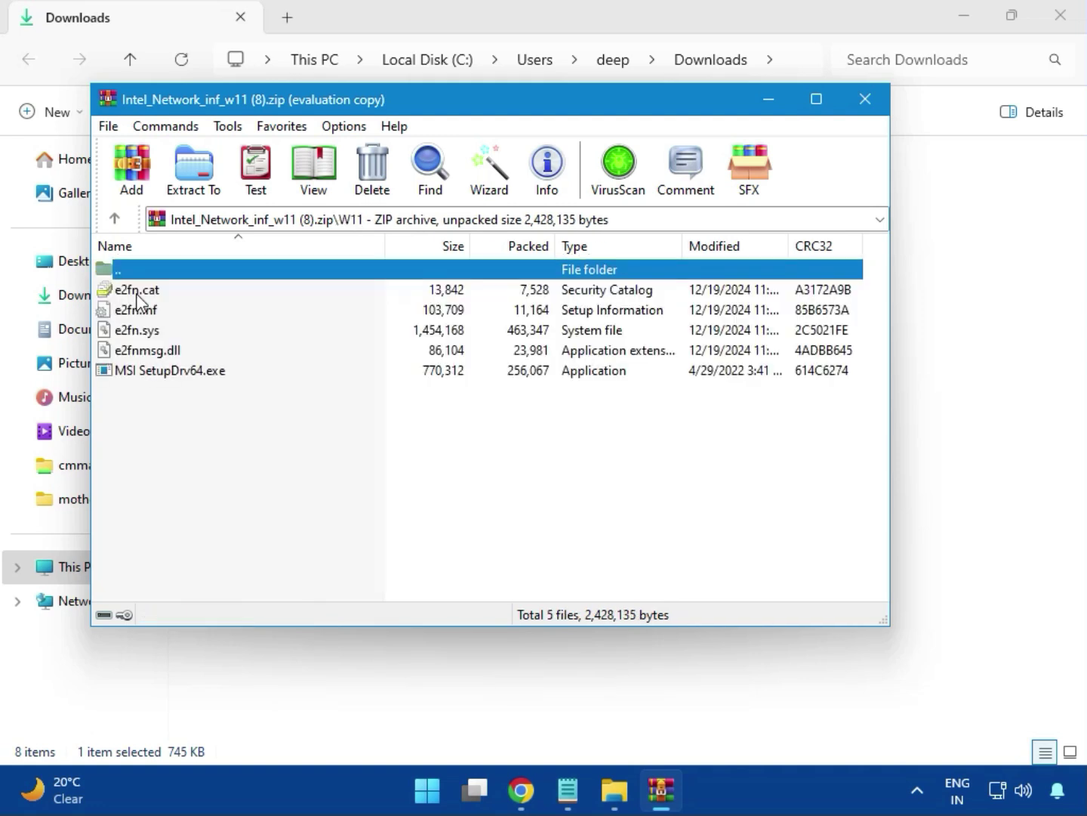
- Run MSI SetupDrv64.exe with permission to make changes, and close the setup tool and the network driver archive
double_click(198, 374)
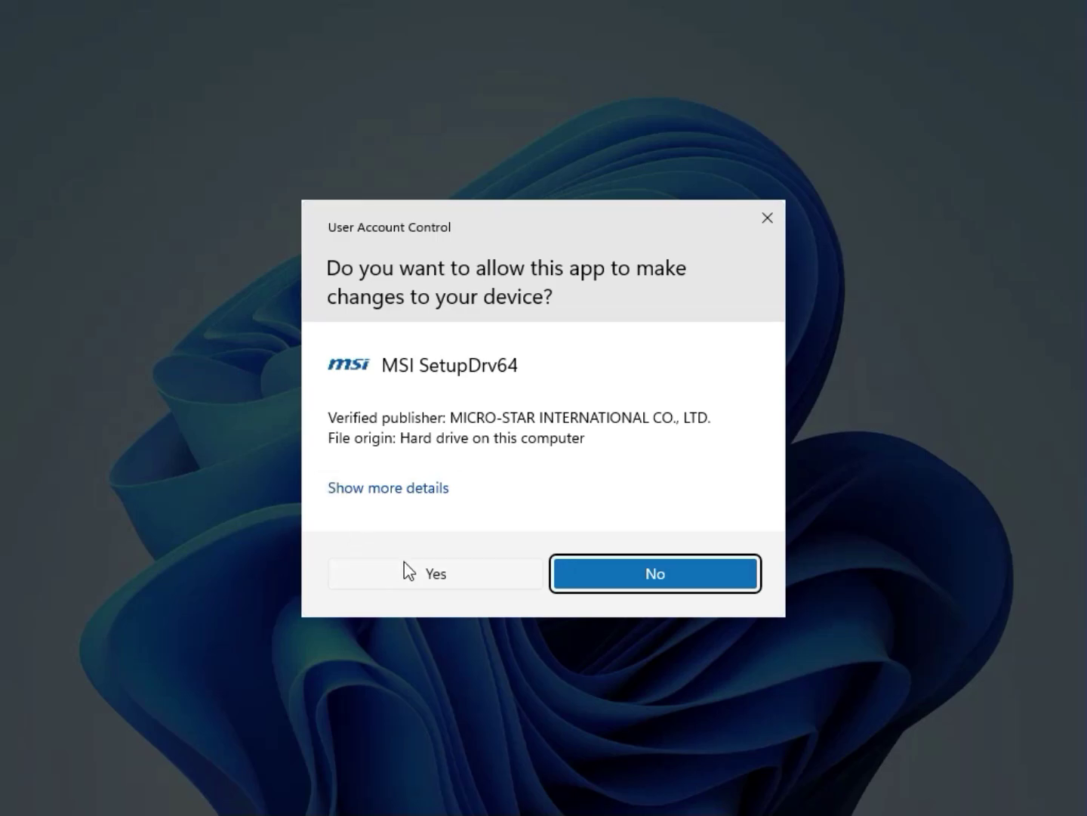
left_click(404, 564)
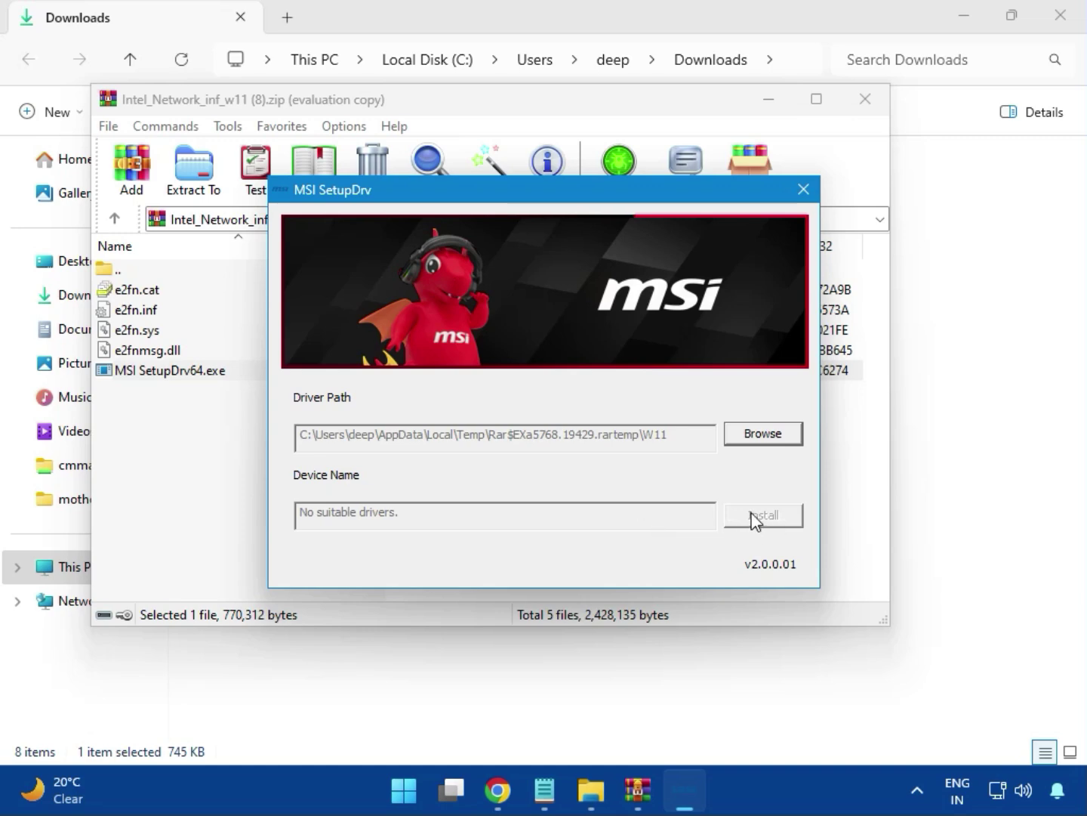
left_click(804, 190)
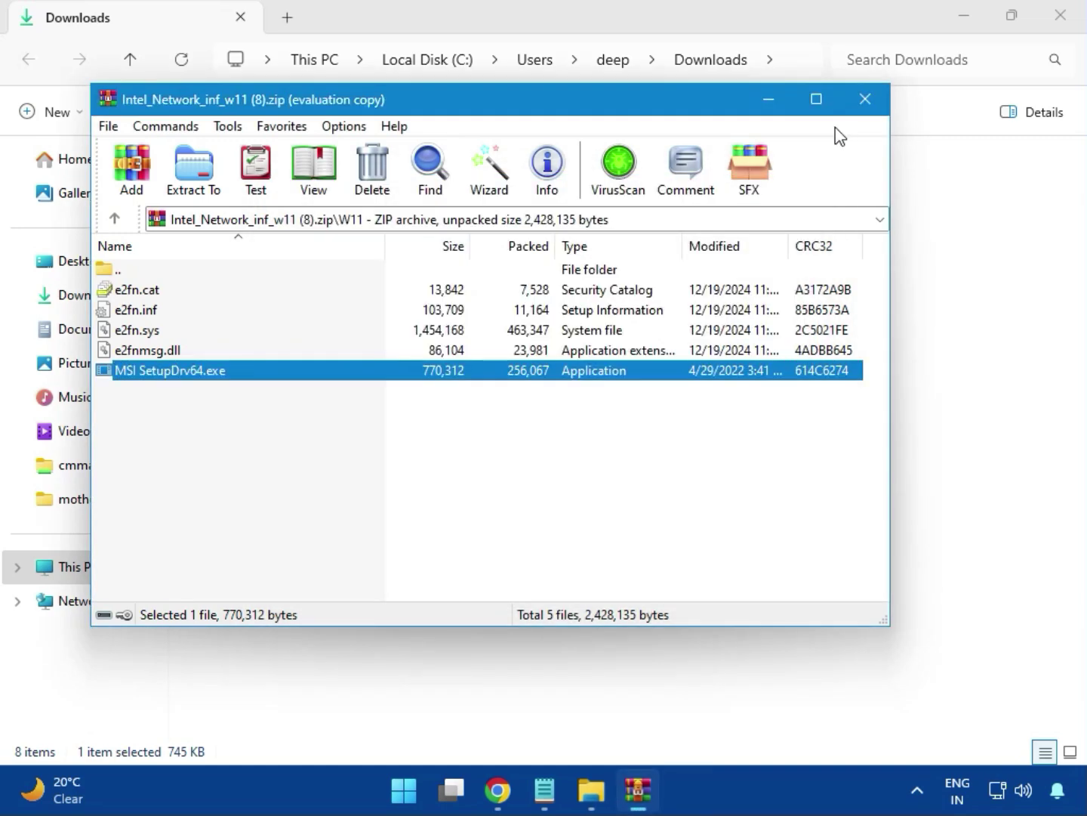
left_click(863, 106)
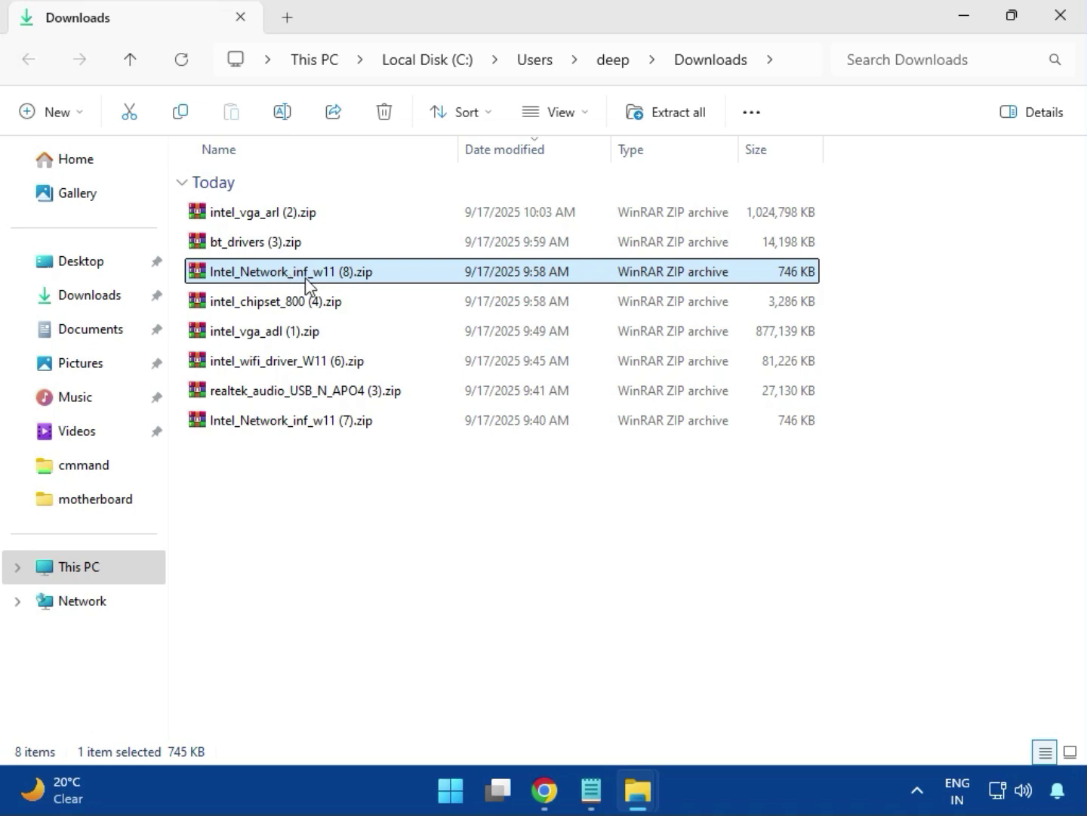
- Open intel_chipset_800 (4).zip, dismiss the WinRAR licence reminder and enter the Intel Chipset Driver_10.1.20062.8627 folder
left_click(251, 308)
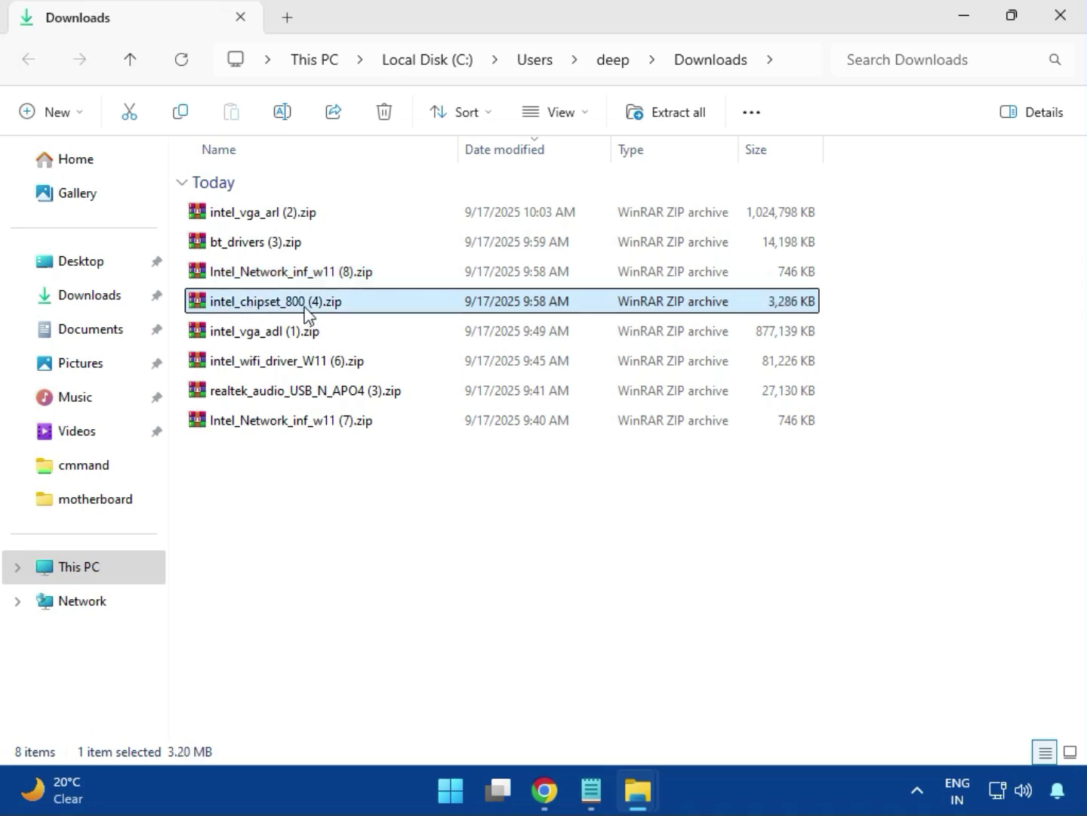
double_click(308, 309)
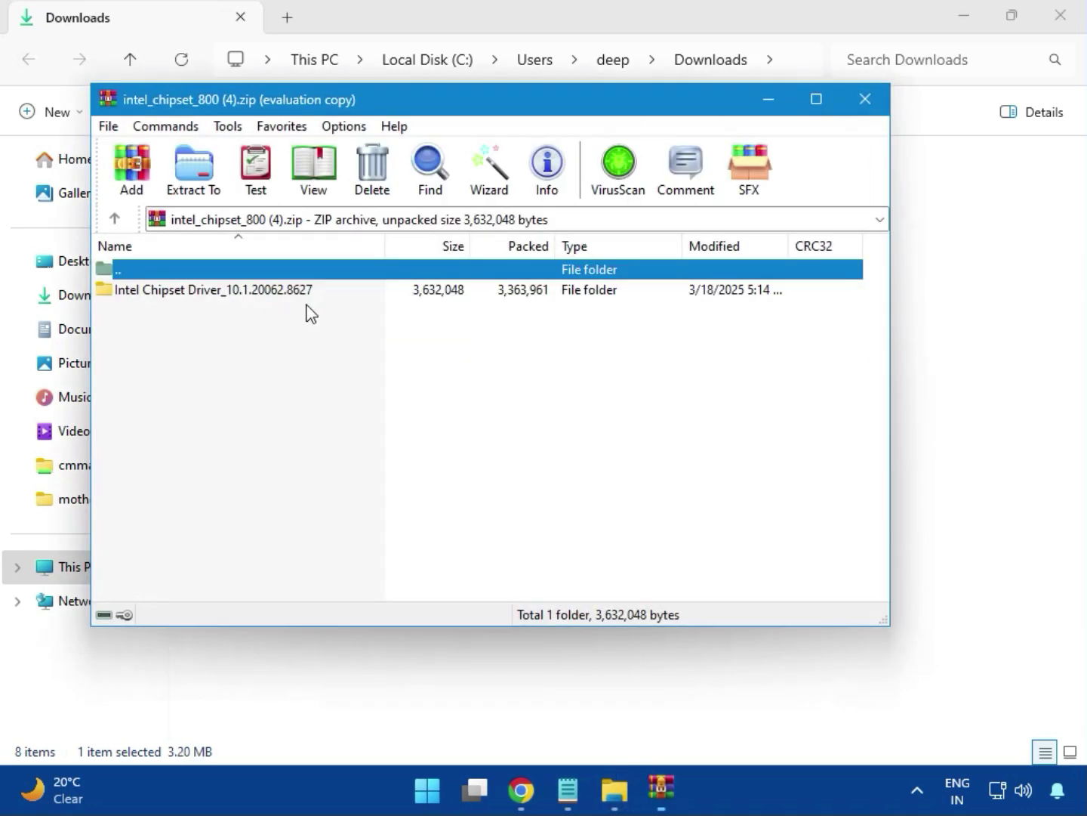
left_click(155, 298)
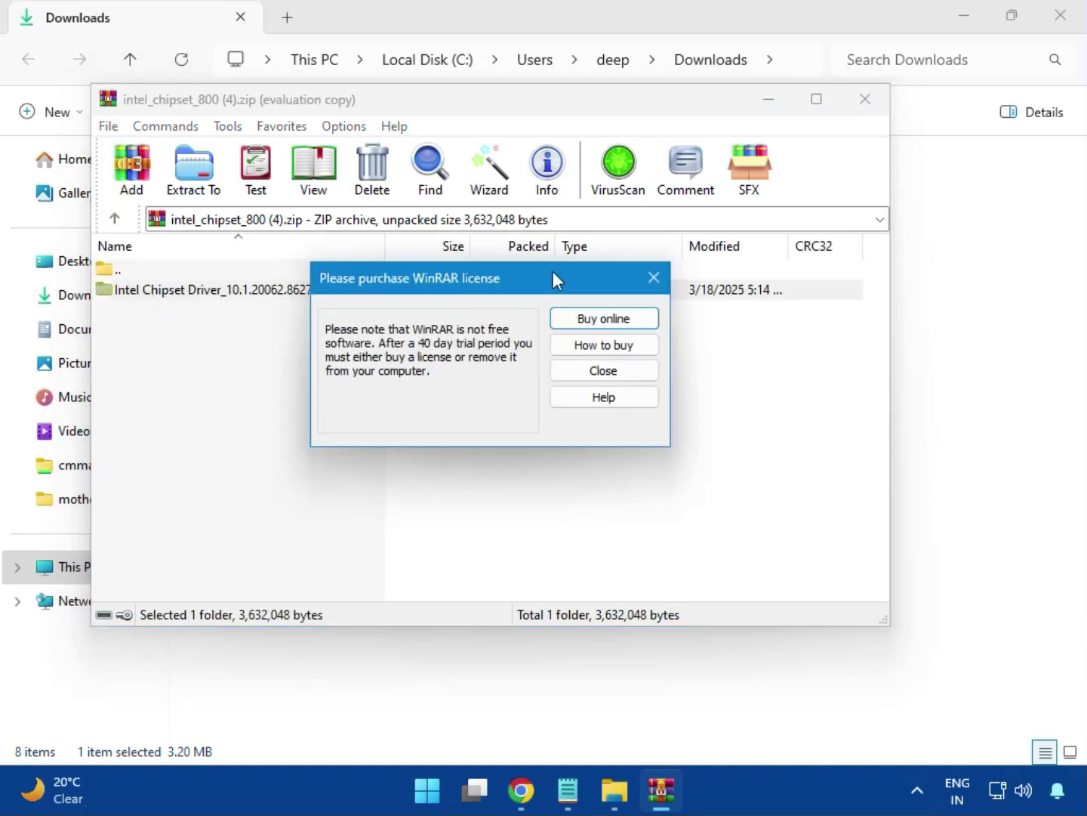
left_click(653, 277)
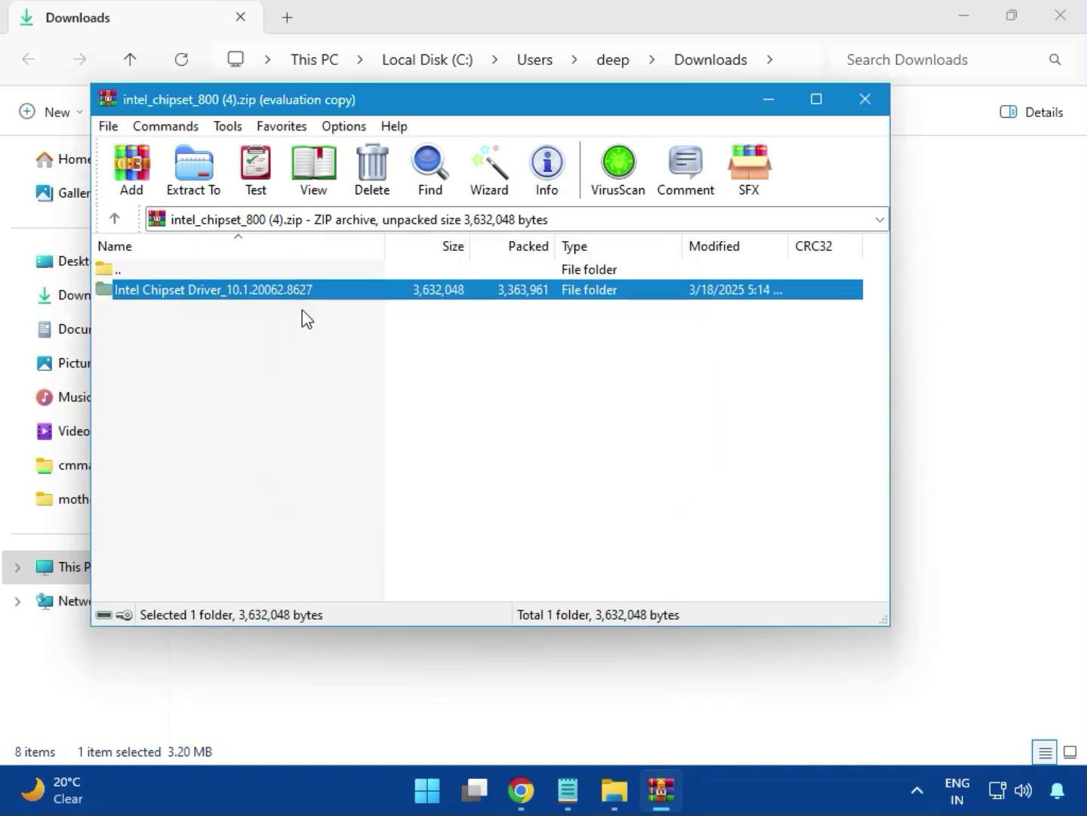
double_click(266, 295)
- Try to install the Intel Chipset Device Software from SetupChipset.exe, allowing device changes, and close the installer and archive
double_click(177, 300)
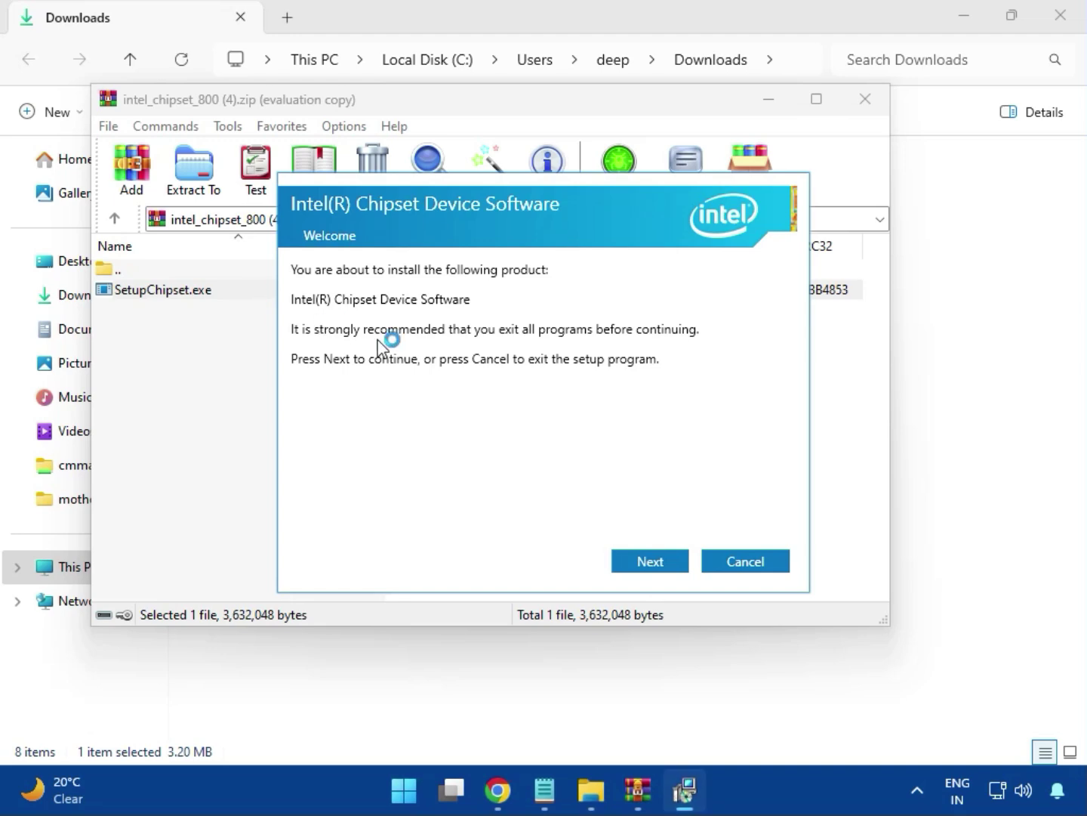
left_click(651, 560)
left_click(649, 559)
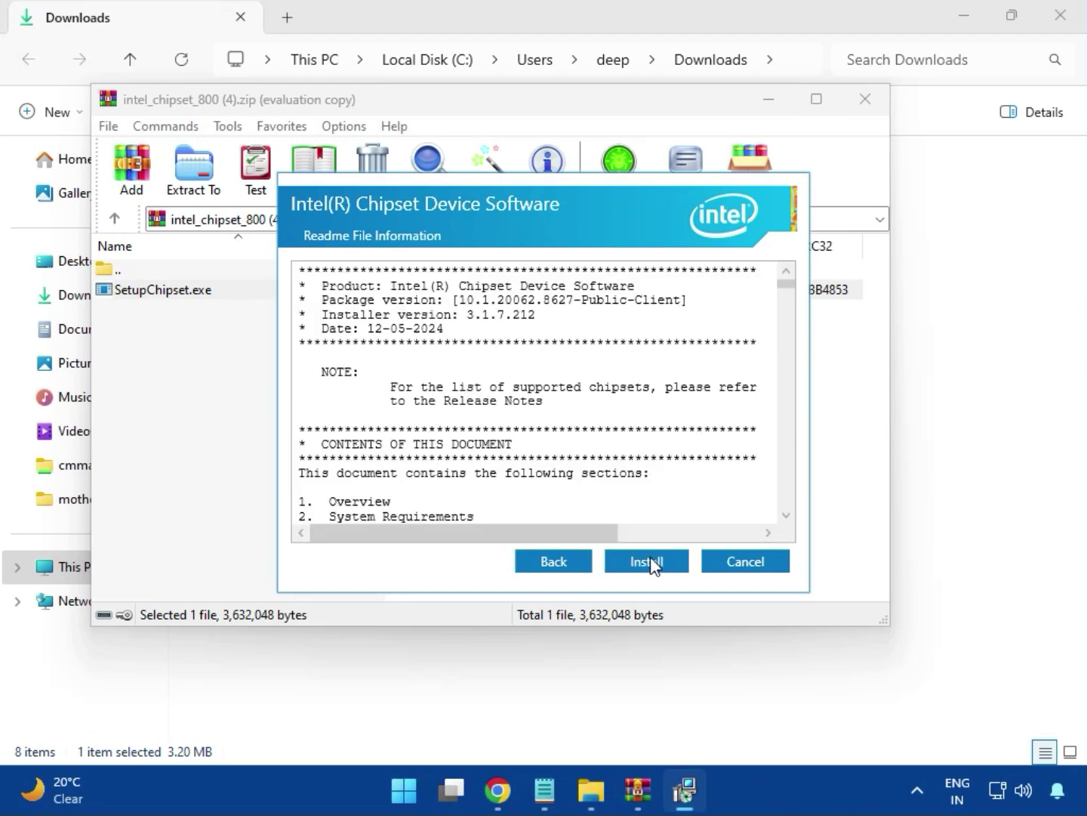
left_click(650, 557)
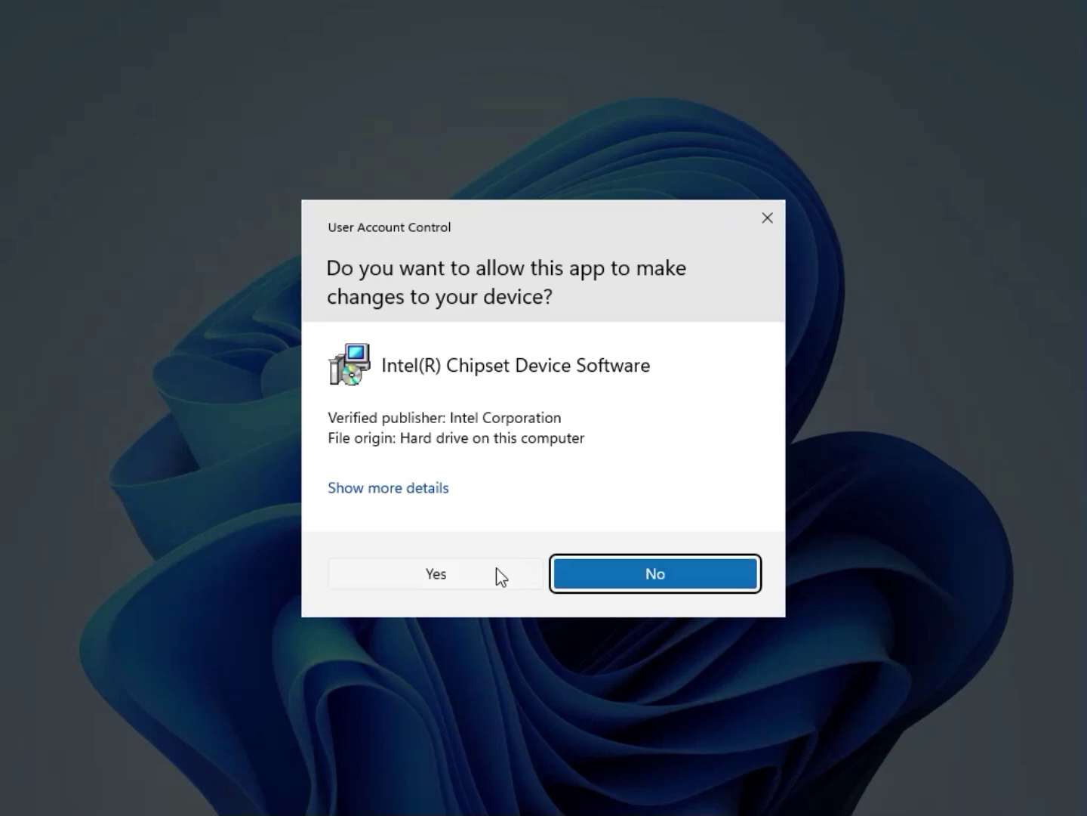
left_click(492, 573)
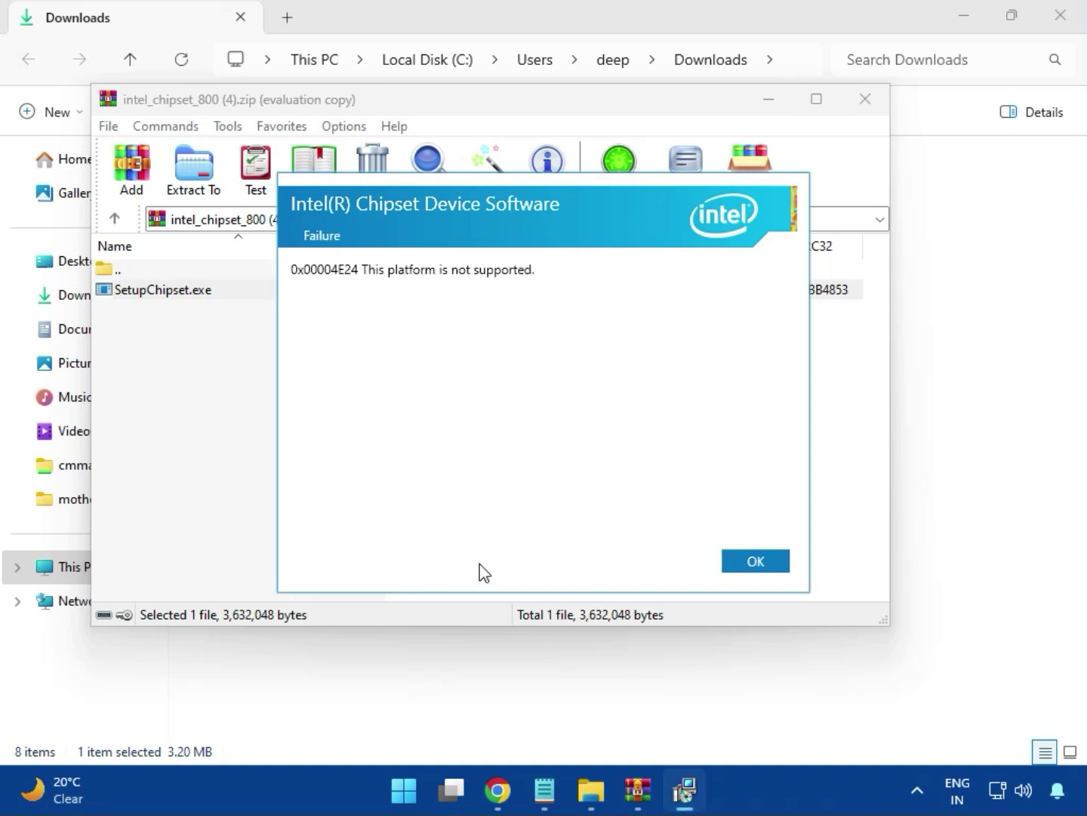
left_click(741, 568)
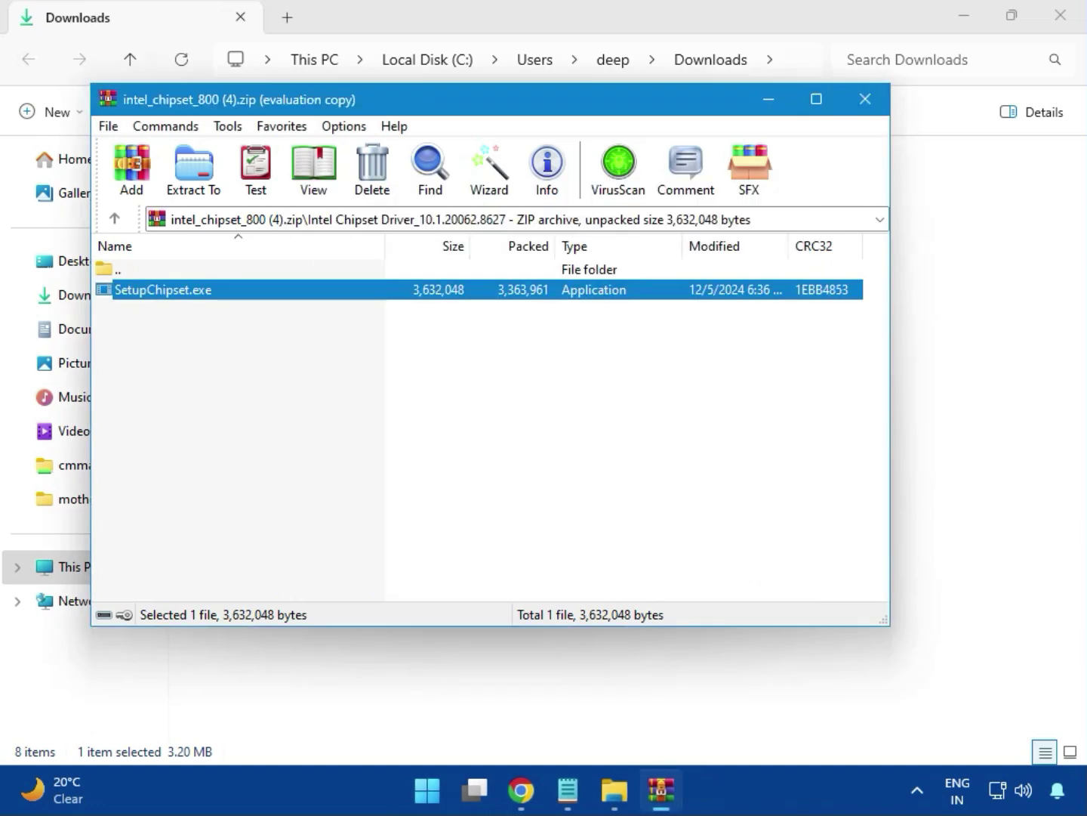
left_click(866, 100)
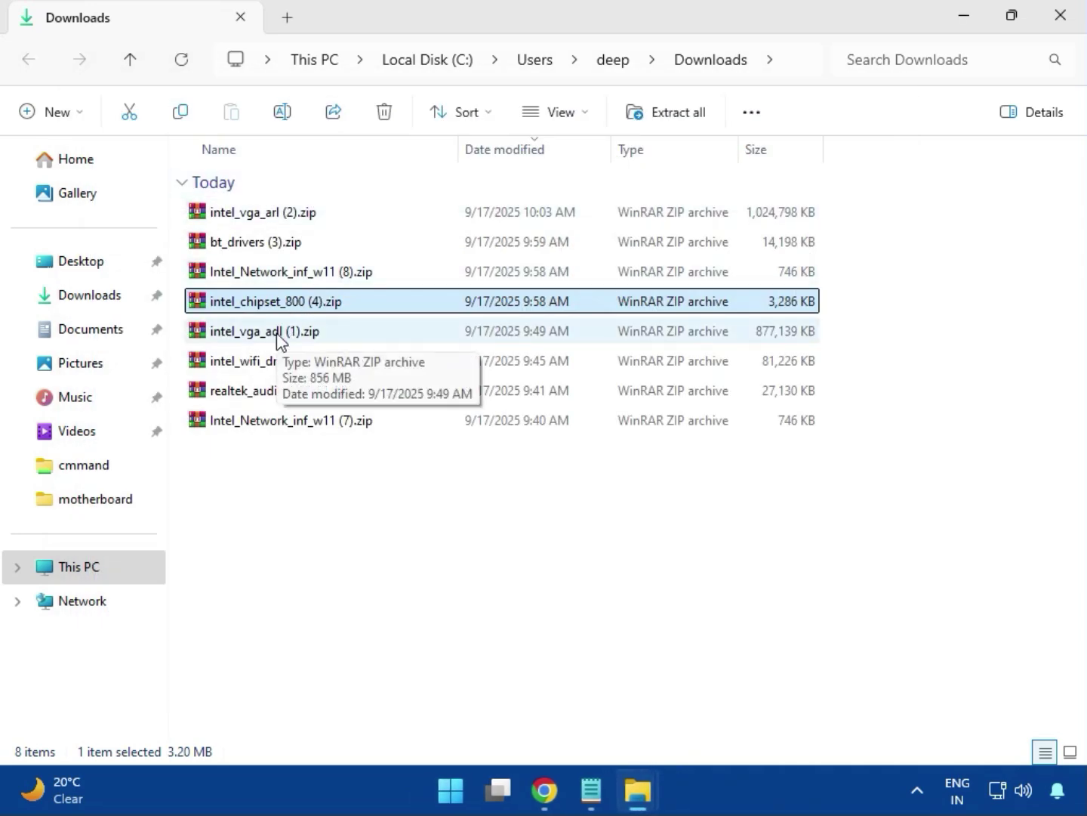
- View the contents of intel_vga_adl (1).zip in WinRAR and close the archive
left_click(277, 338)
double_click(272, 327)
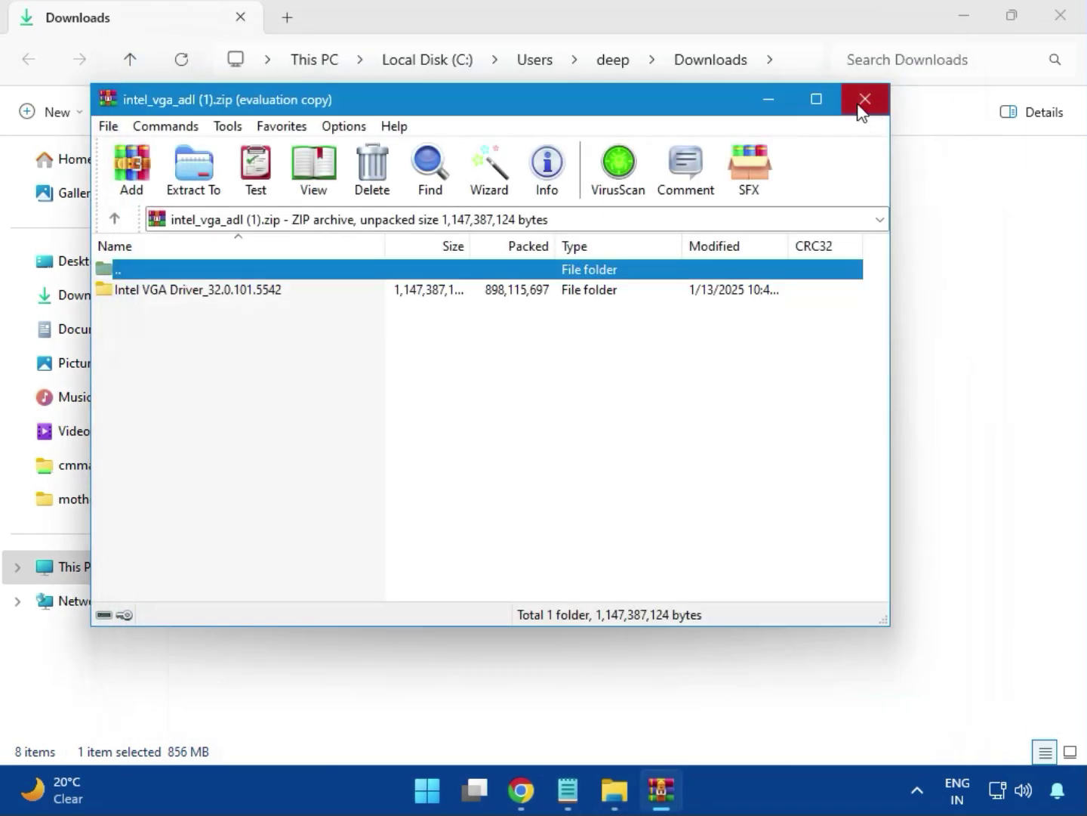
left_click(866, 98)
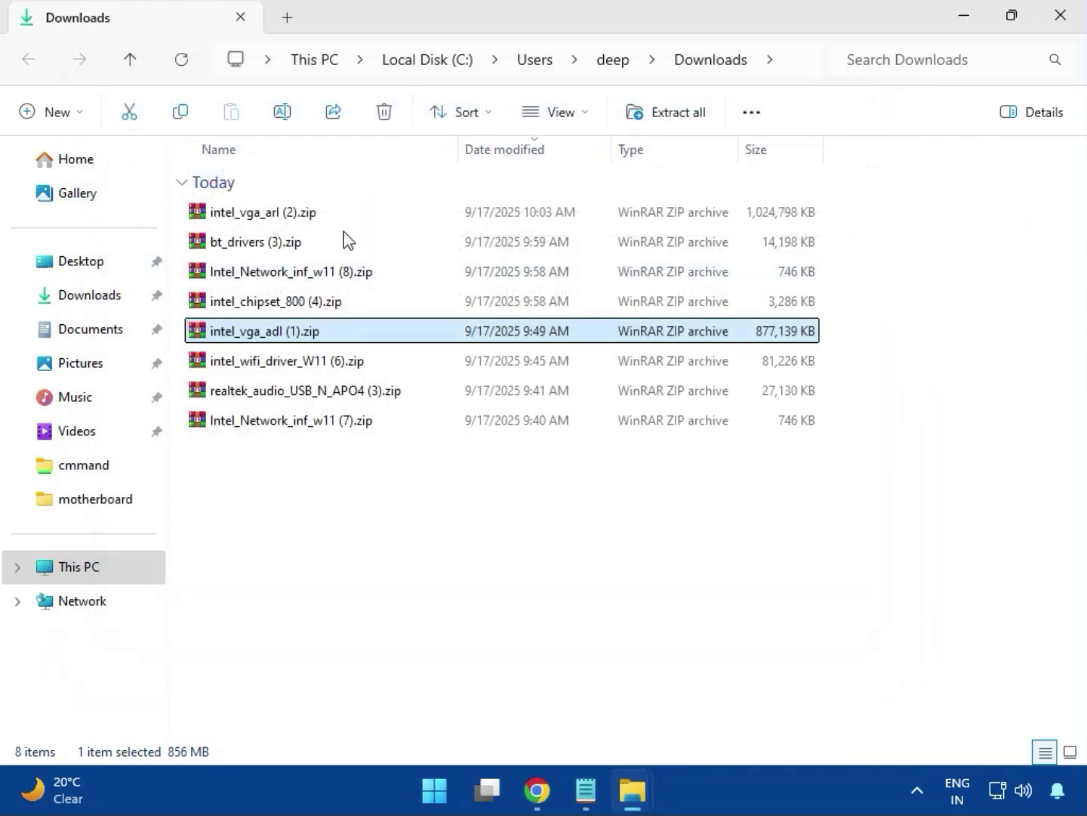
- Open intel_wifi_driver_W11 (6).zip, dismiss the WinRAR licence reminder and go to the Intel WIFI Driver_23.40.0.4\UWD\Win64 folder
left_click(278, 363)
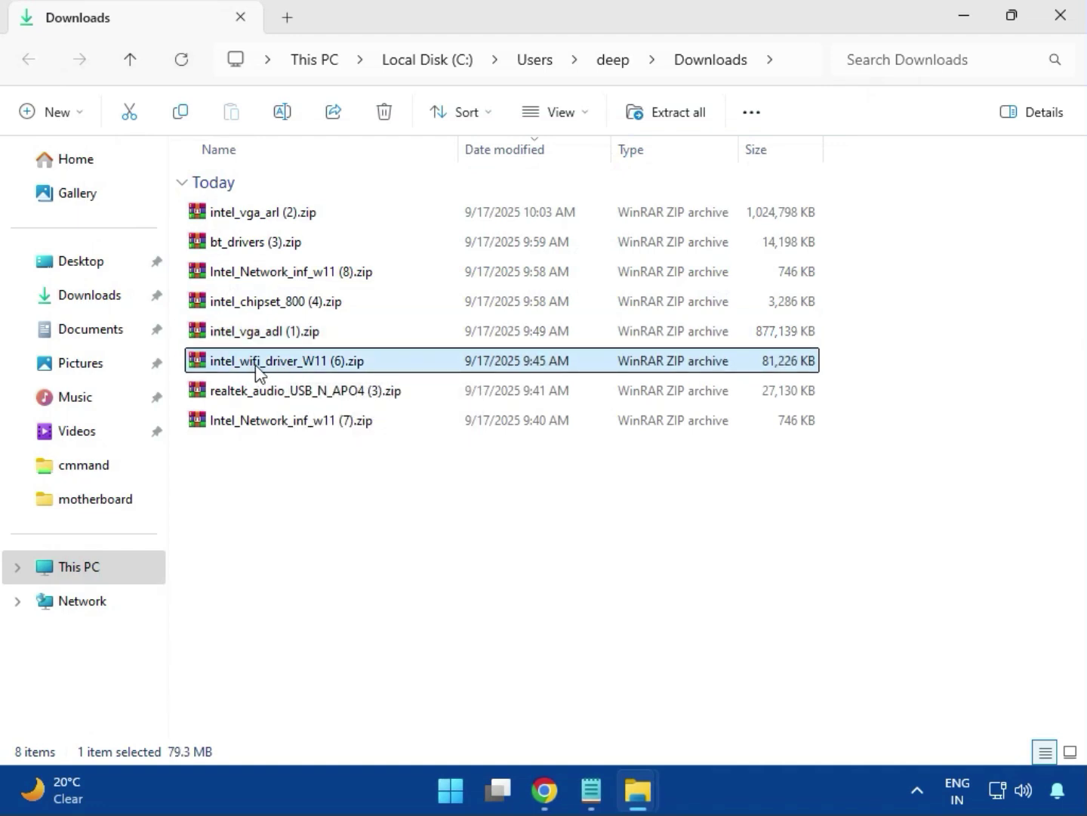
double_click(278, 364)
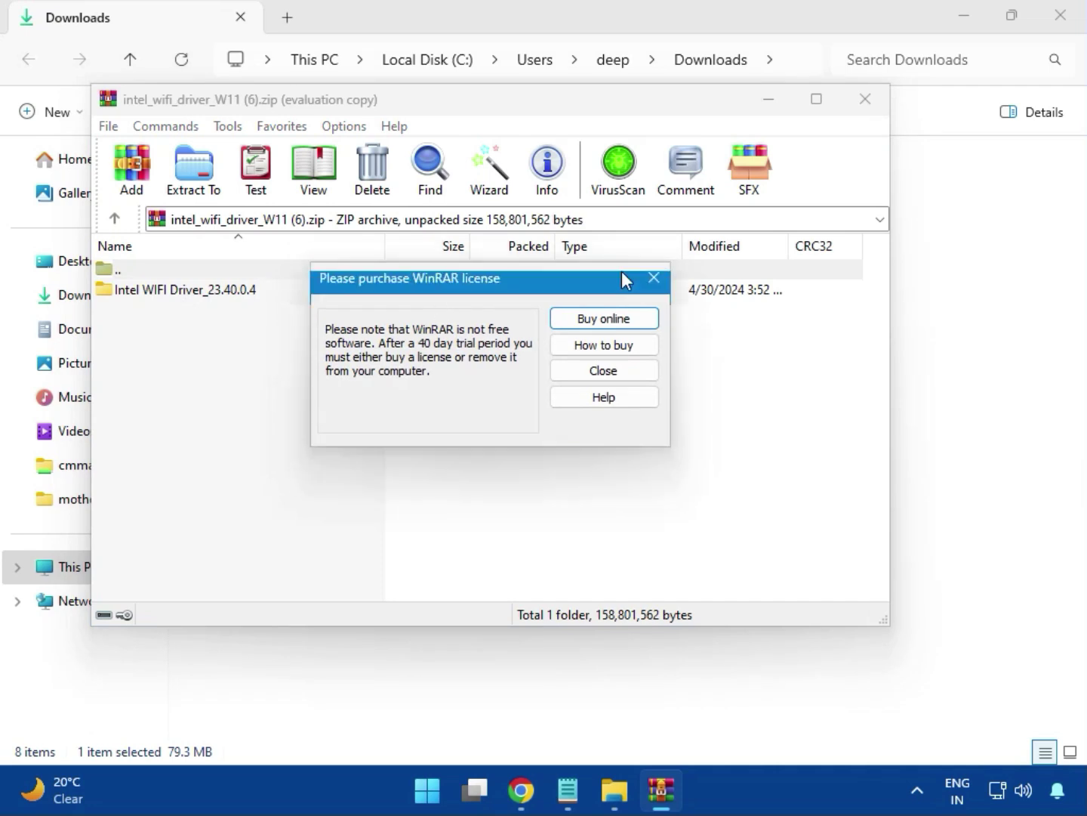
left_click(650, 280)
double_click(176, 290)
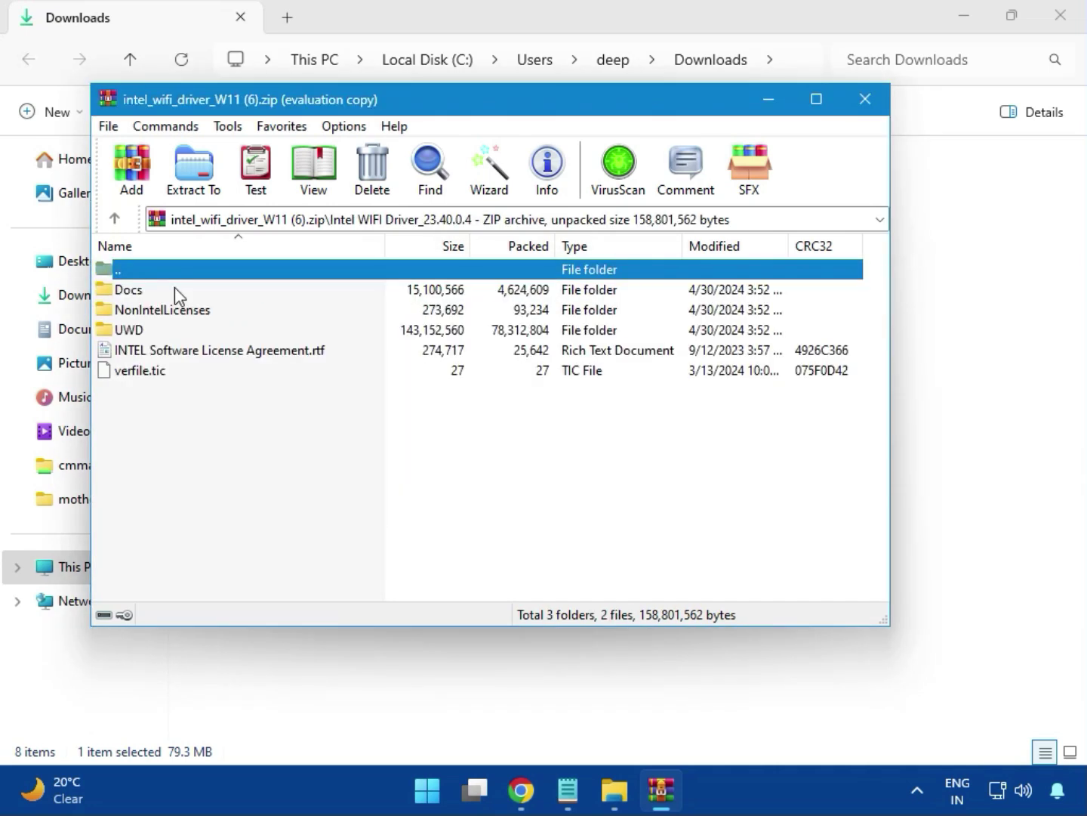
left_click(147, 335)
double_click(148, 335)
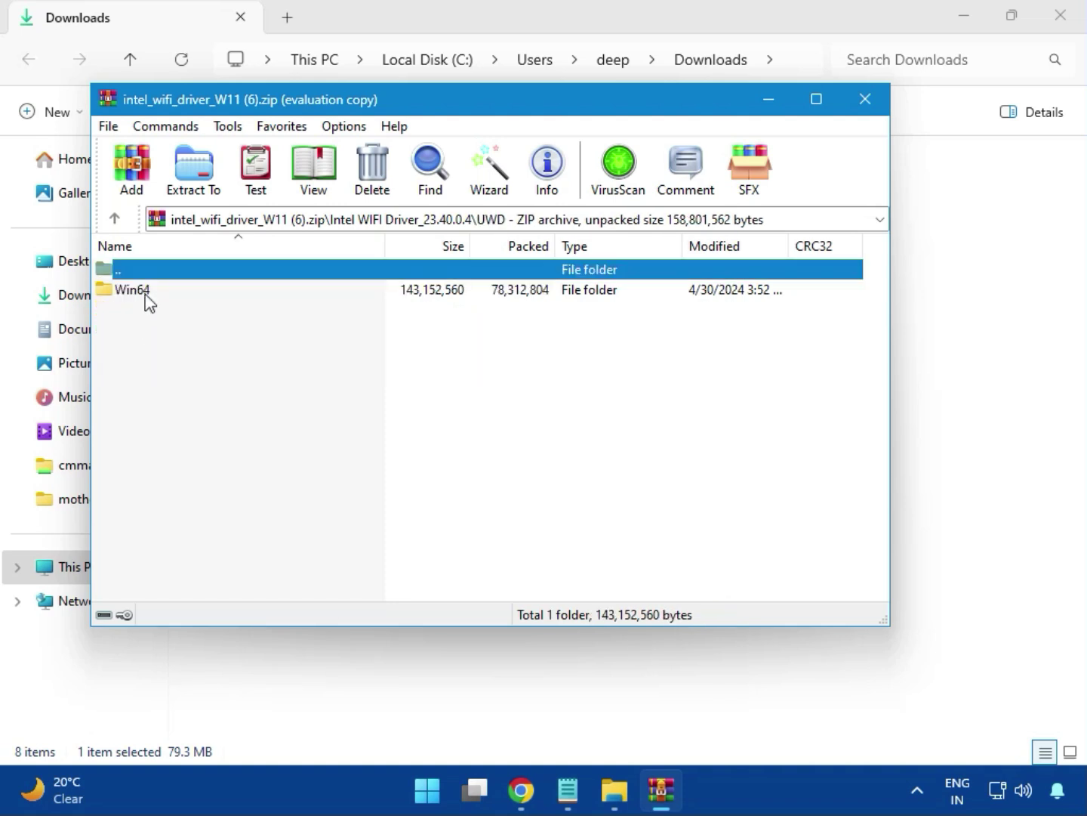
double_click(146, 295)
- Look through the driver files in the Drivers folder of the Wi-Fi archive
double_click(149, 294)
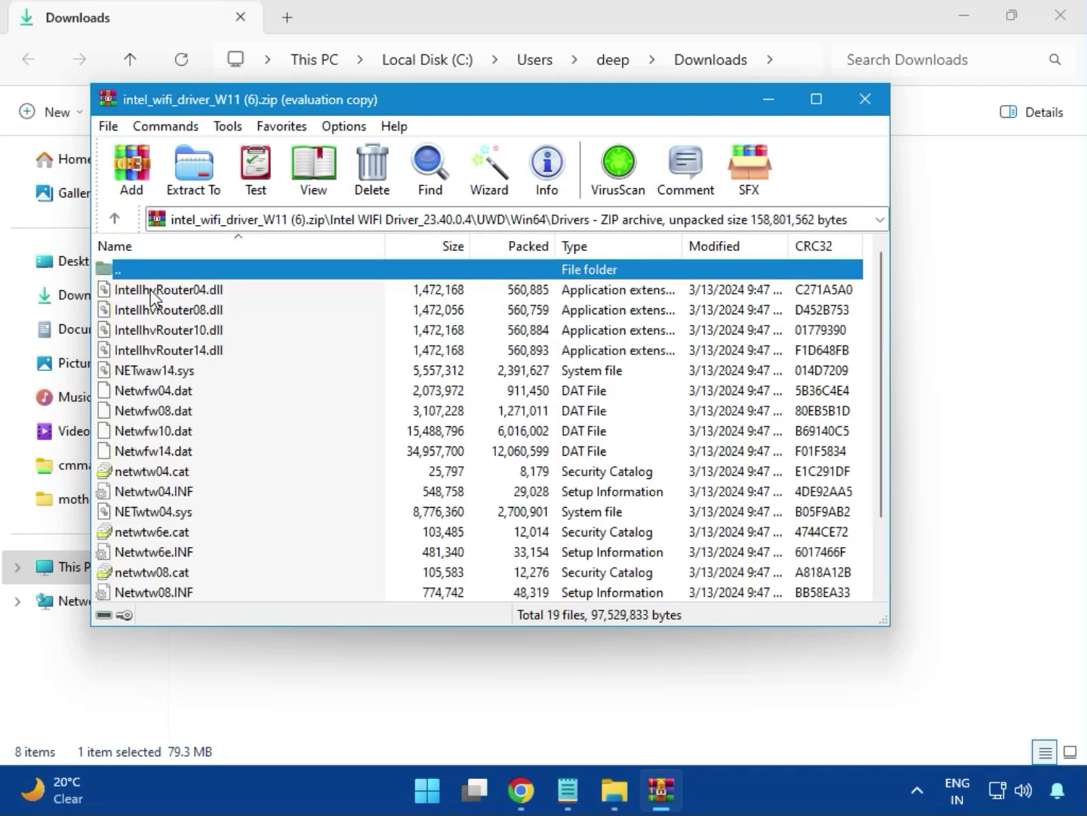
scroll(201, 447, "down", 1)
scroll(200, 450, "down", 1)
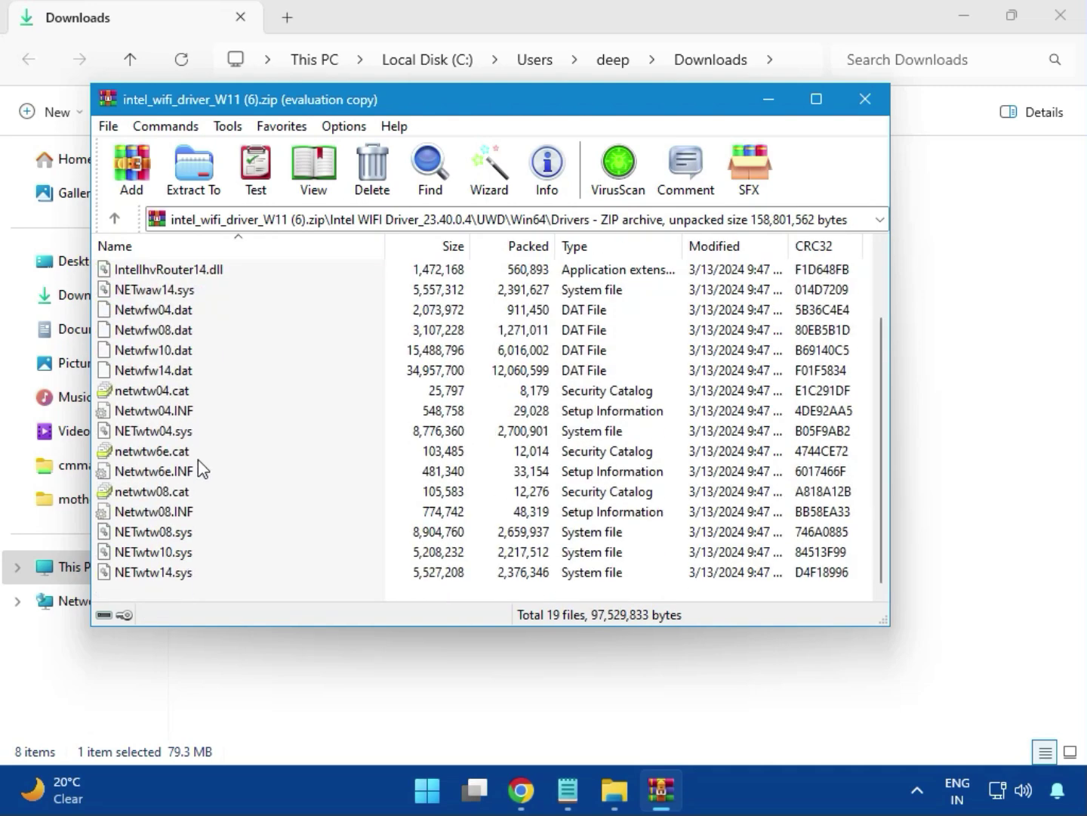
scroll(191, 499, "up", 2)
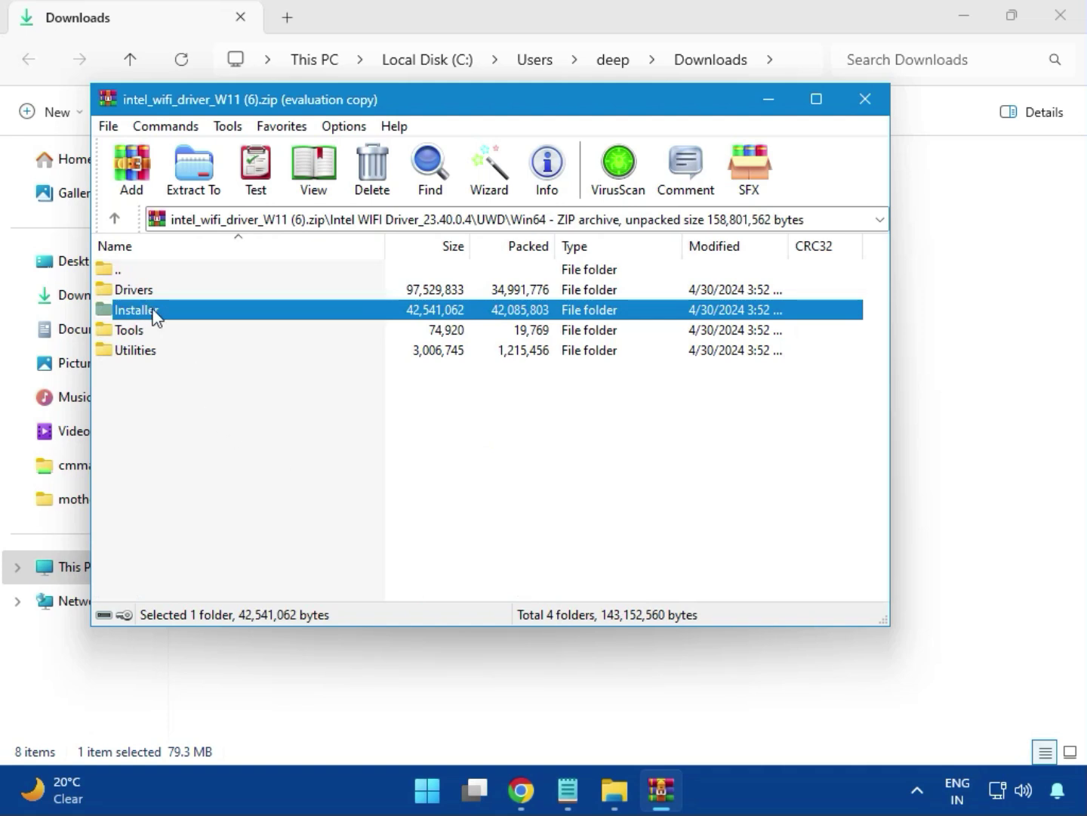
- Launch WirelessSetup.exe from the Installer folder under Win64
double_click(155, 313)
left_click(143, 313)
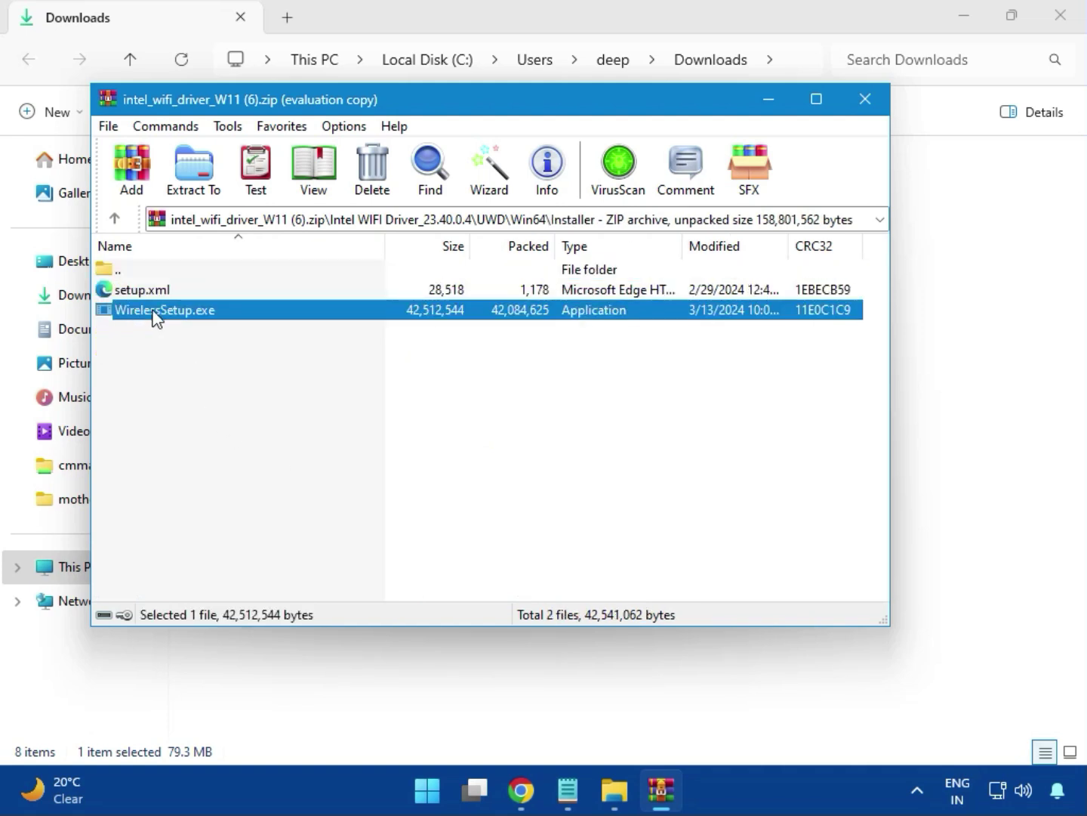
double_click(171, 310)
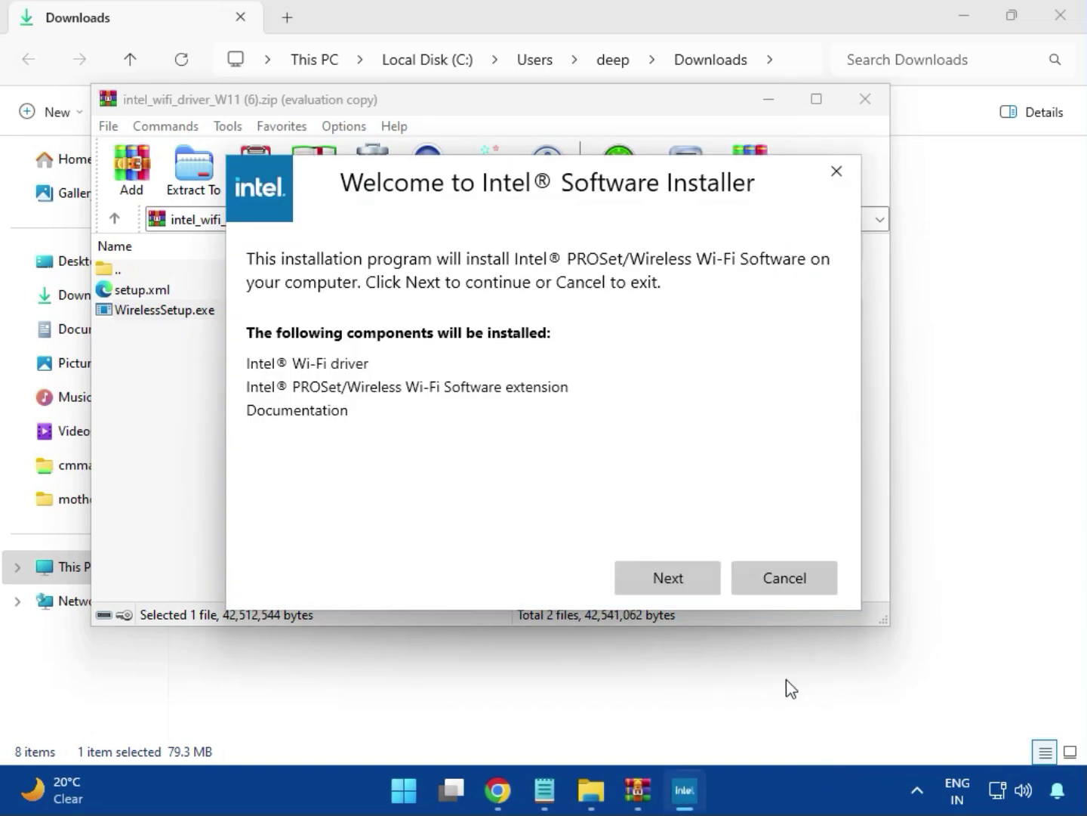
- Install the Intel PROSet/Wireless Wi-Fi Software, accepting the licence terms and allowing device changes, and close the installer and archive
left_click(664, 568)
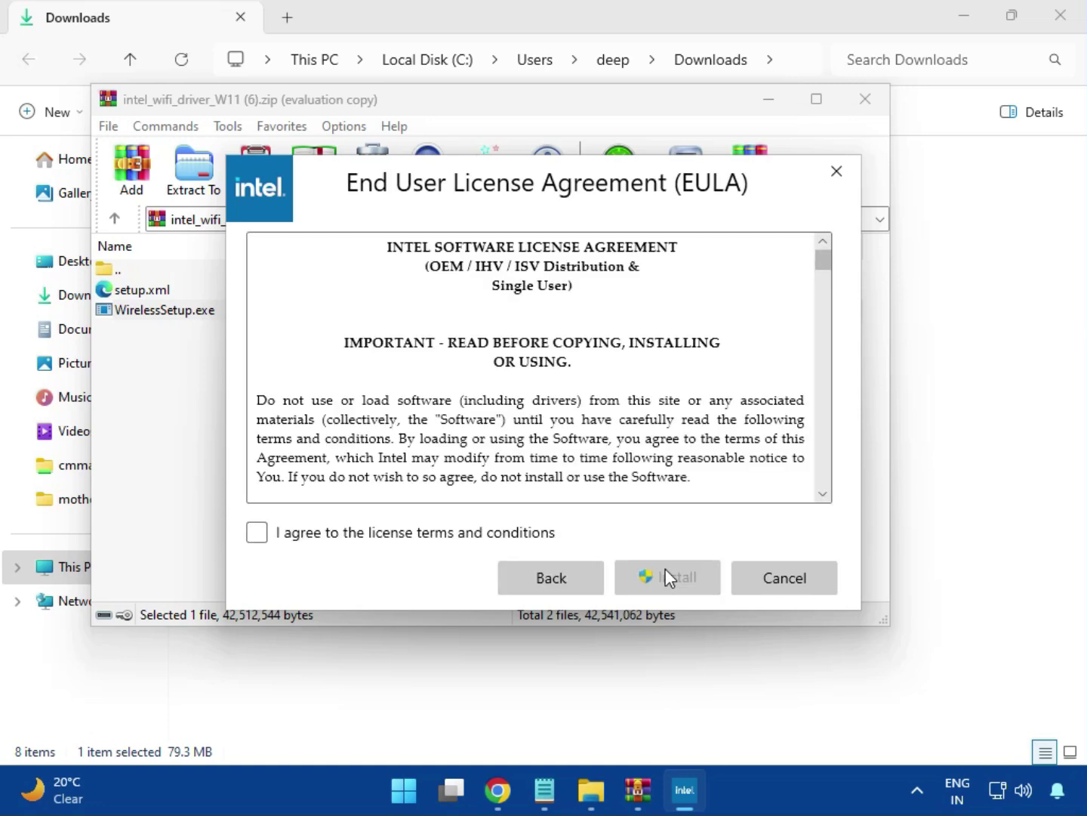
left_click(472, 537)
left_click(679, 583)
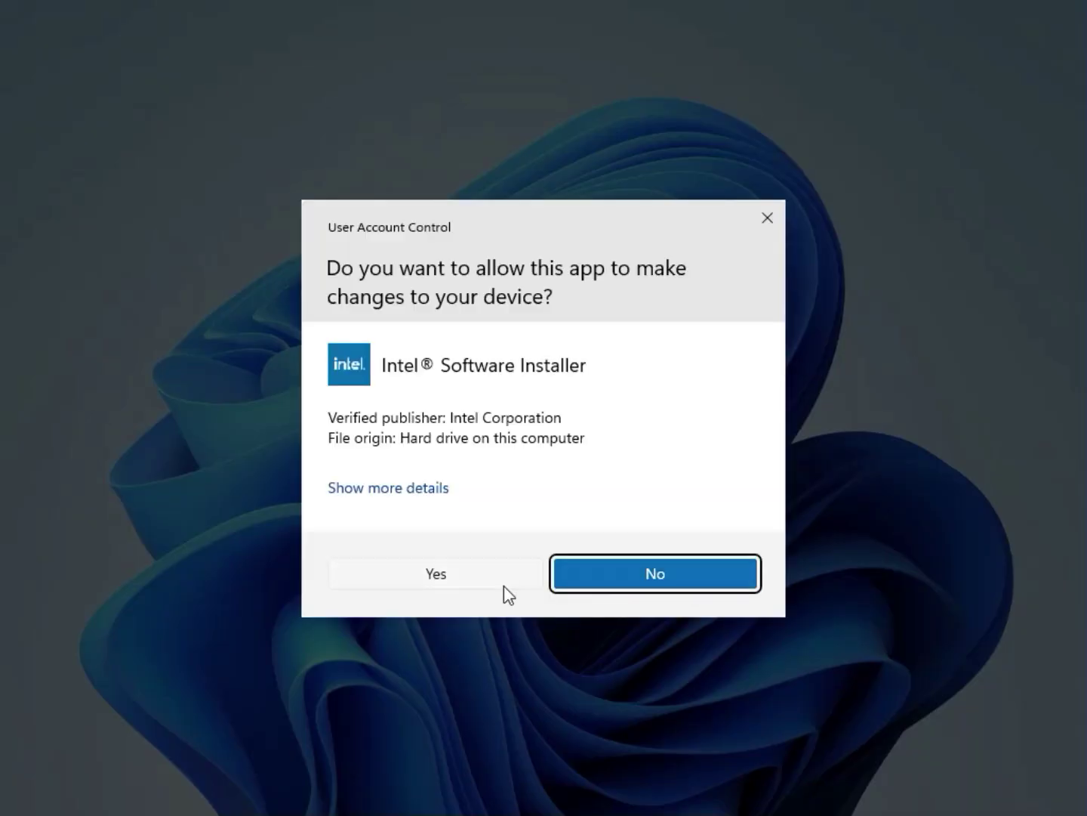
left_click(500, 584)
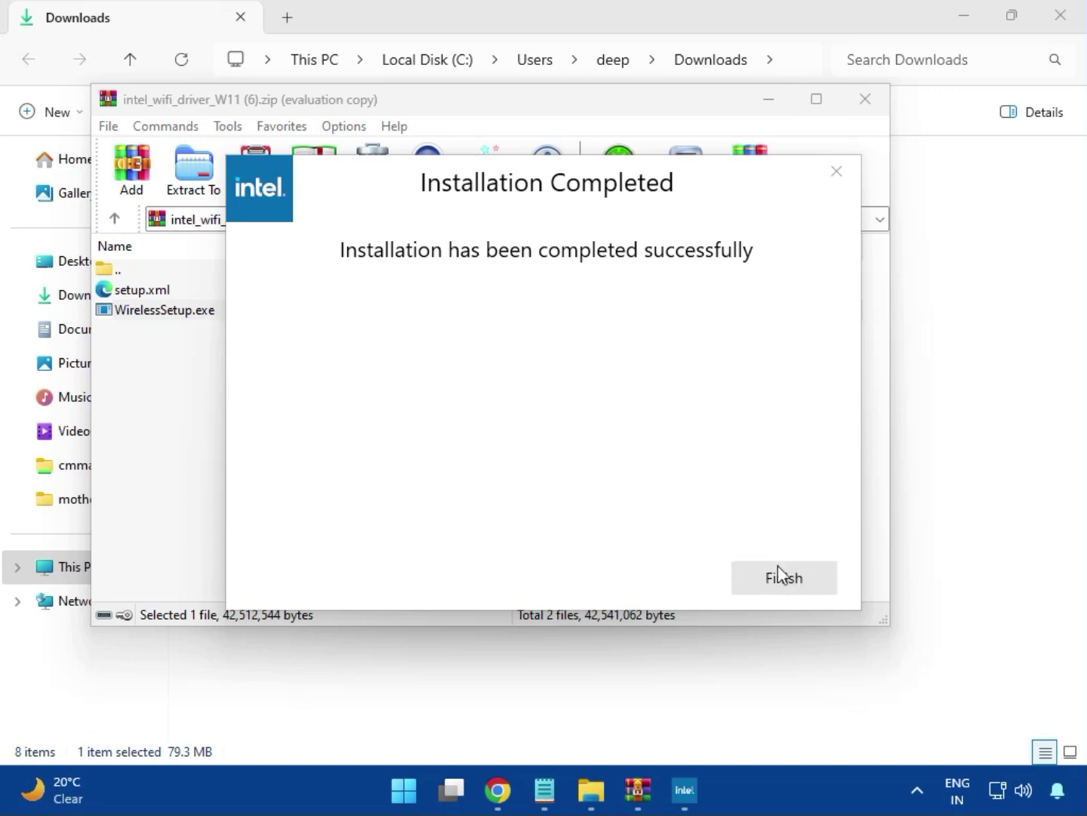
left_click(778, 577)
left_click(867, 105)
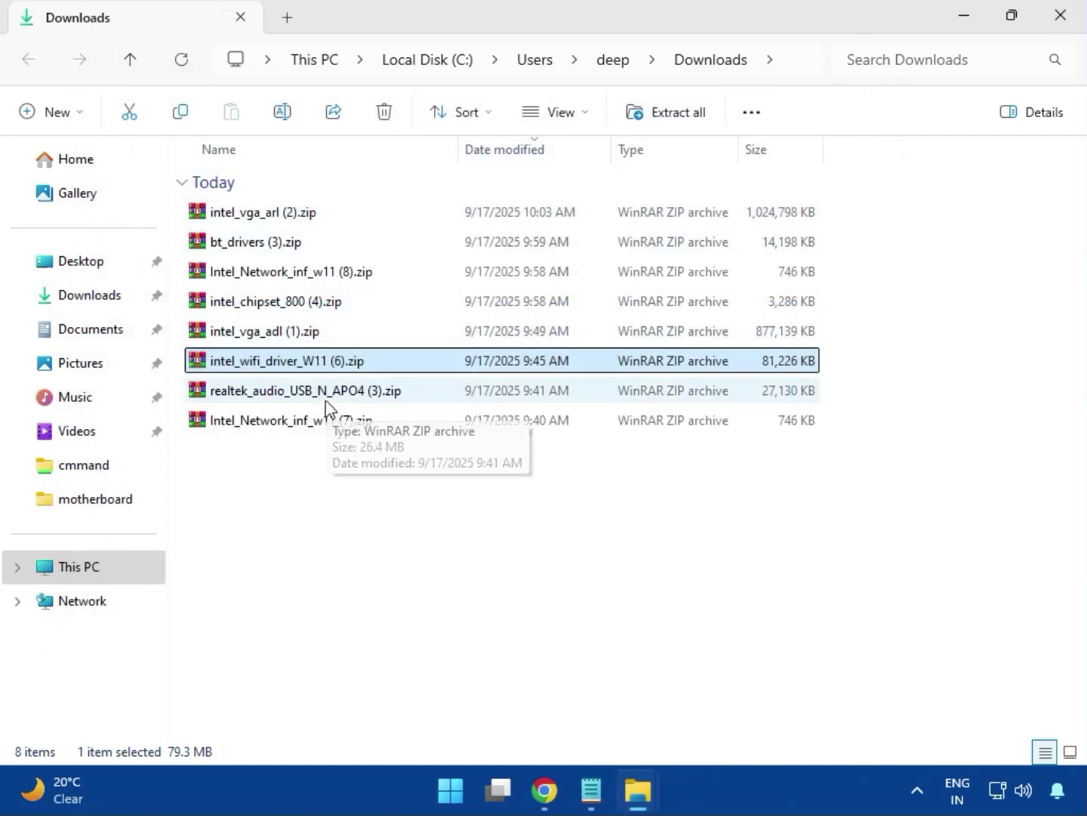
- Open realtek_audio_USB_N_APO4 (3).zip, dismiss the WinRAR licence reminder and enter the Realtek USB Universal Driver (include Nahimic APO4 Driver) folder
double_click(334, 396)
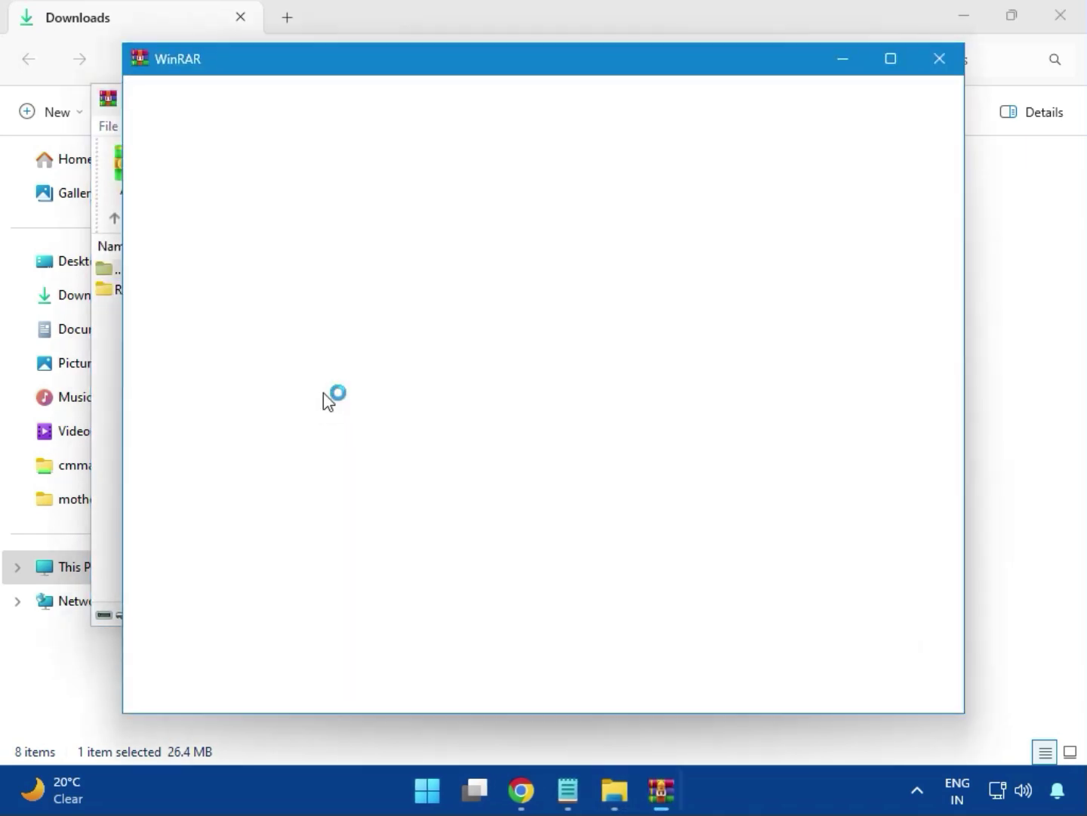
left_click(935, 61)
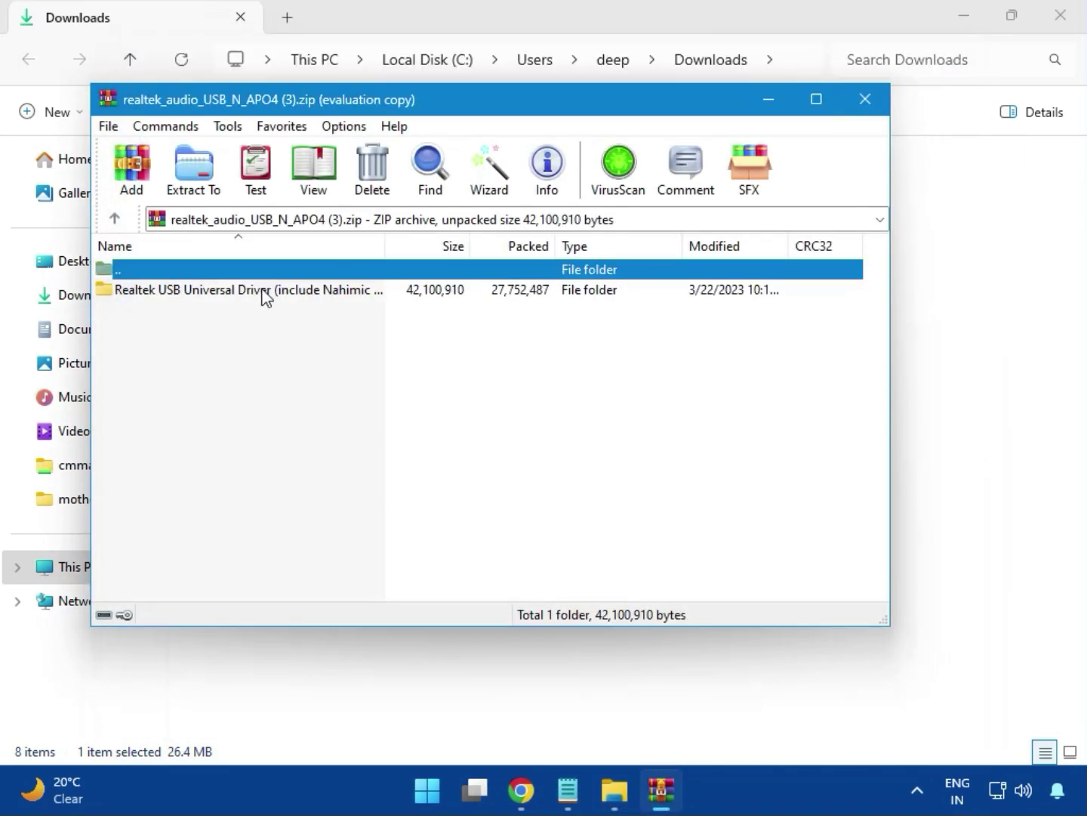
double_click(243, 301)
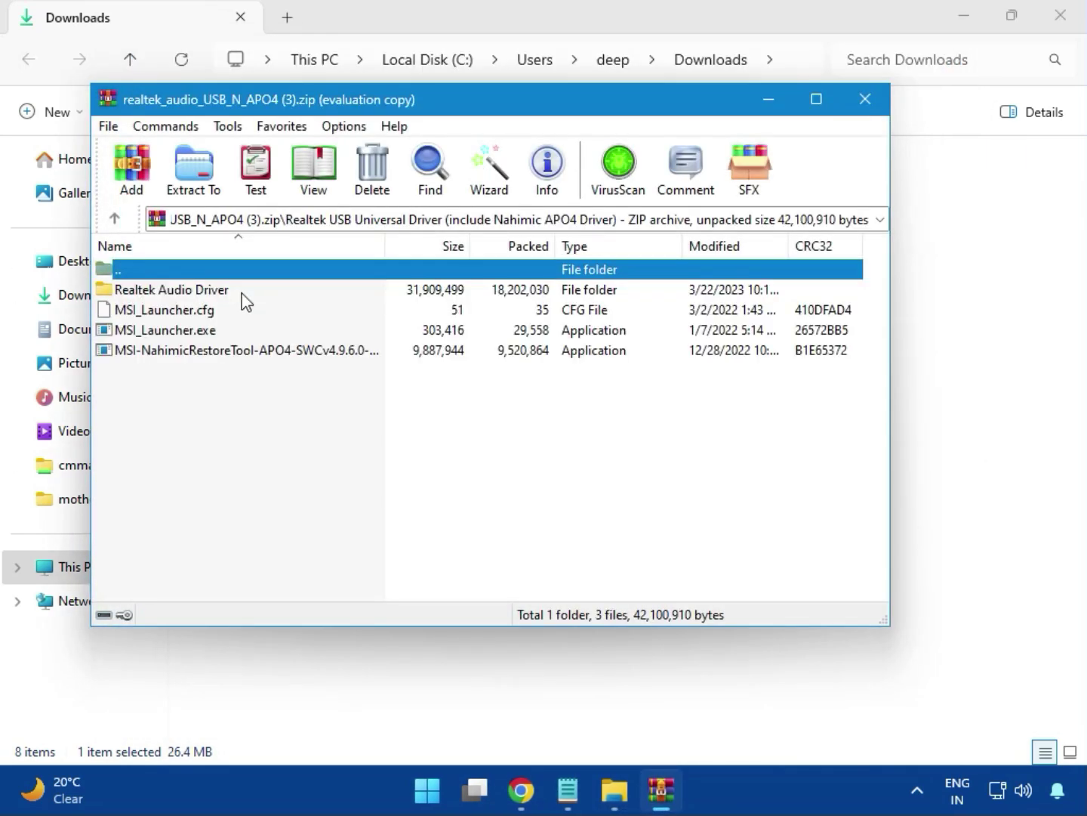
- Run MSI_Launcher.exe, allow the launcher and the Realtek setup to make device changes, and close the audio driver archive
double_click(193, 335)
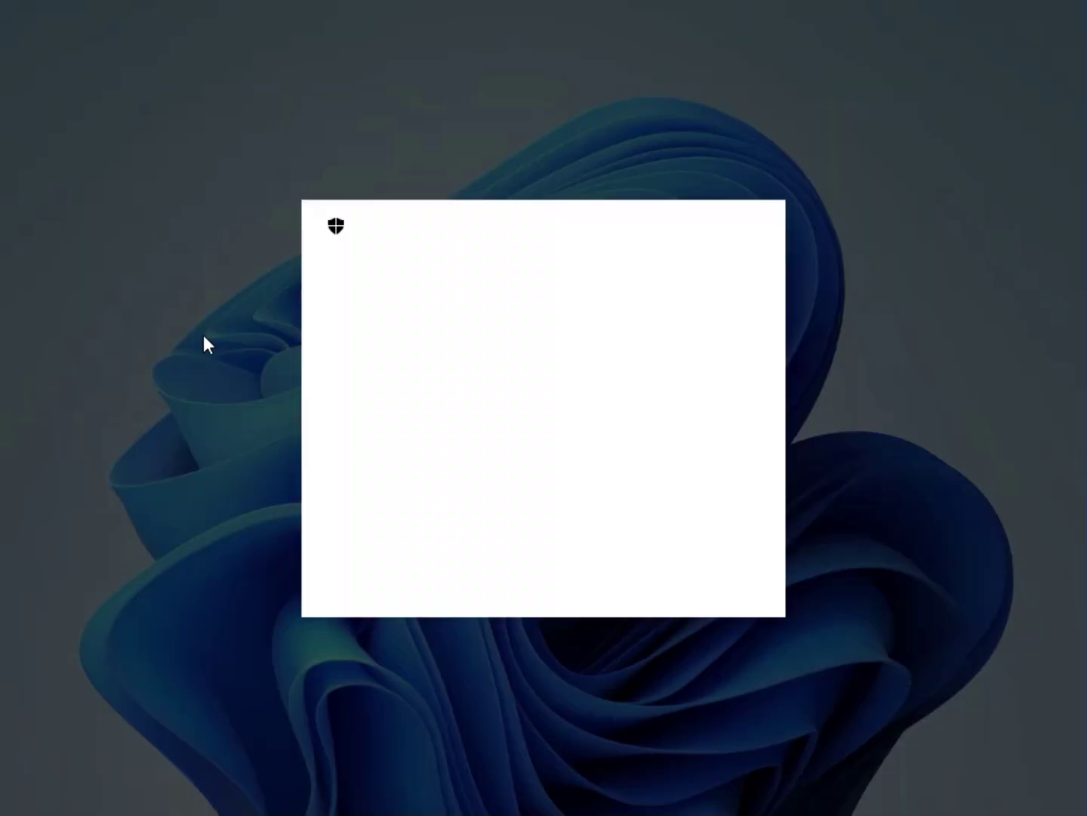
left_click(434, 578)
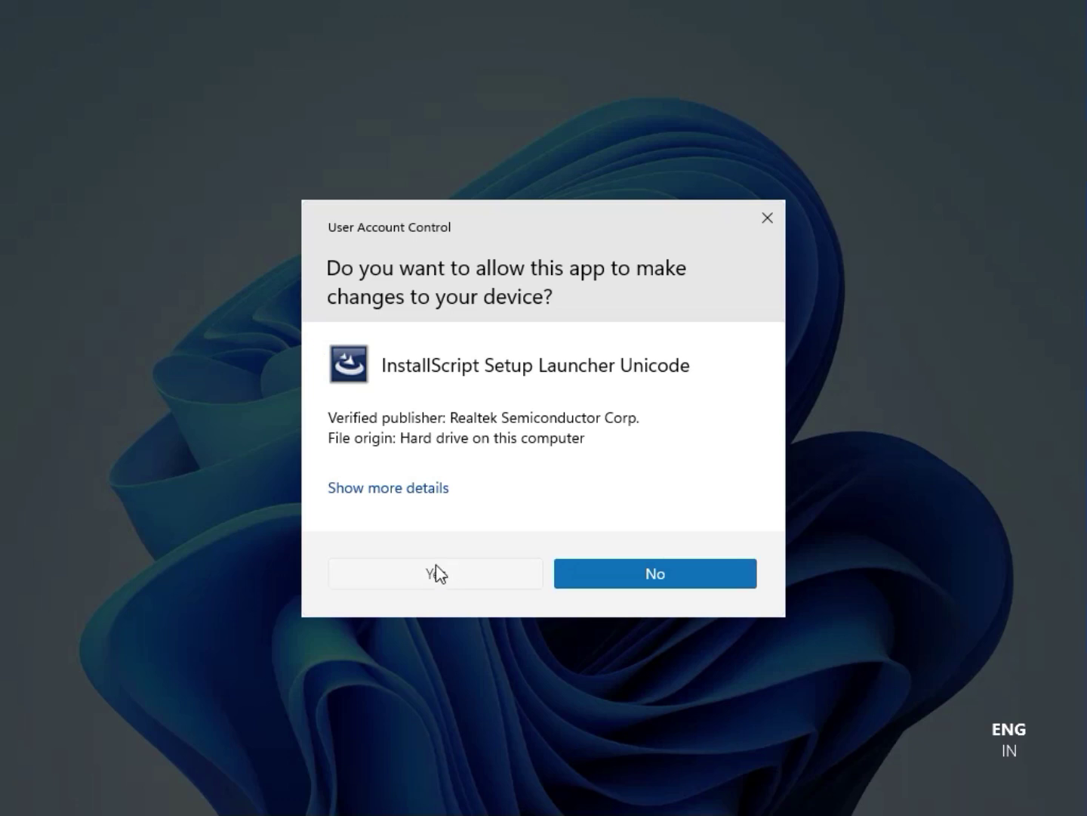
left_click(438, 574)
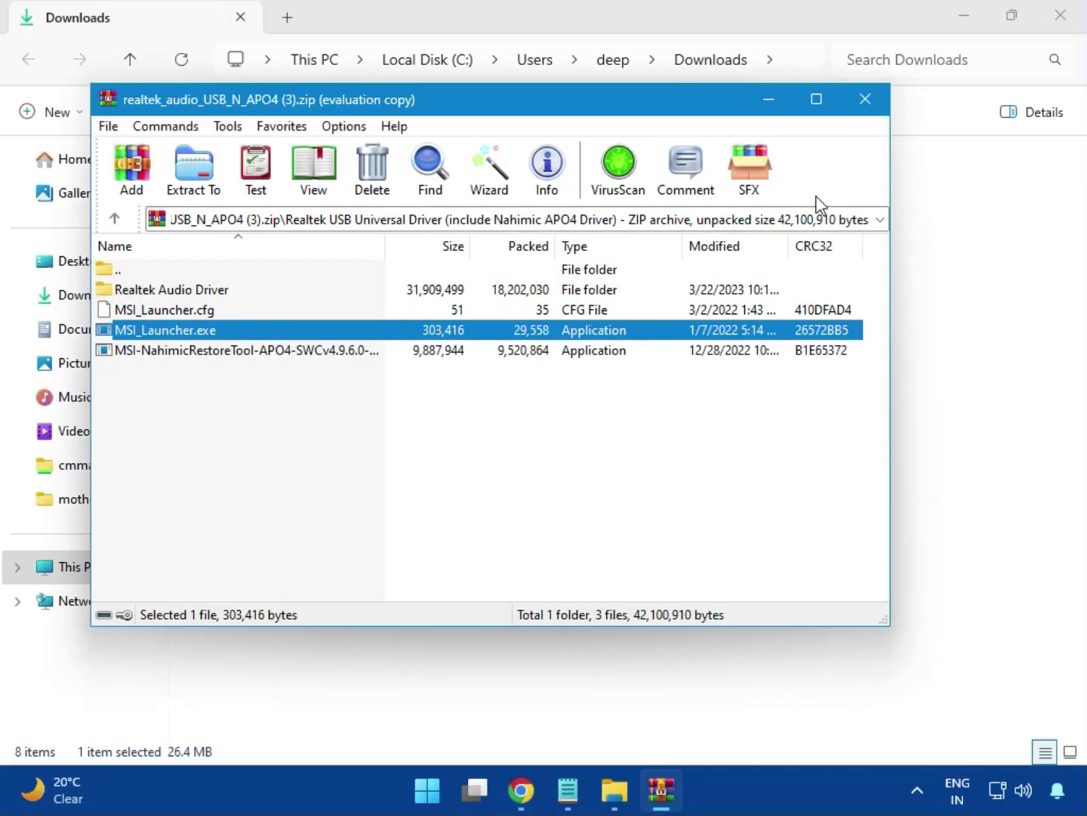
left_click(867, 99)
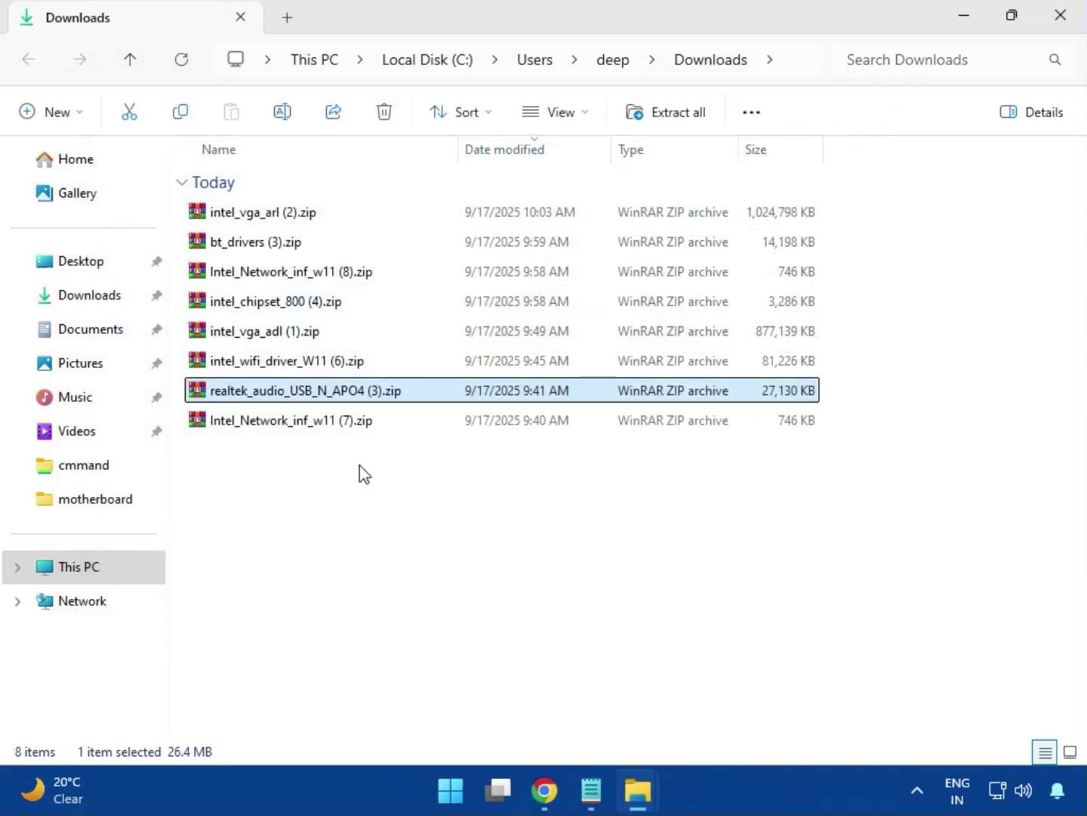
- Leave the Downloads folder window and close the Chrome window with the download history
left_click(294, 425)
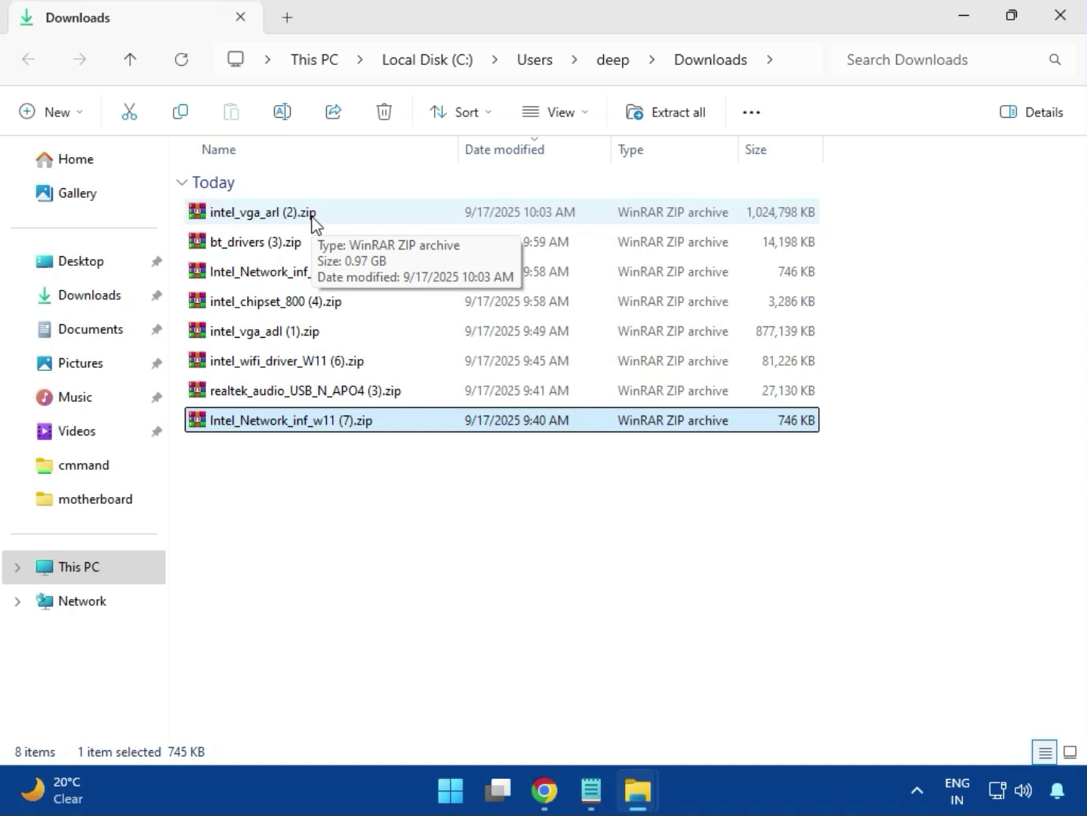
left_click(1061, 35)
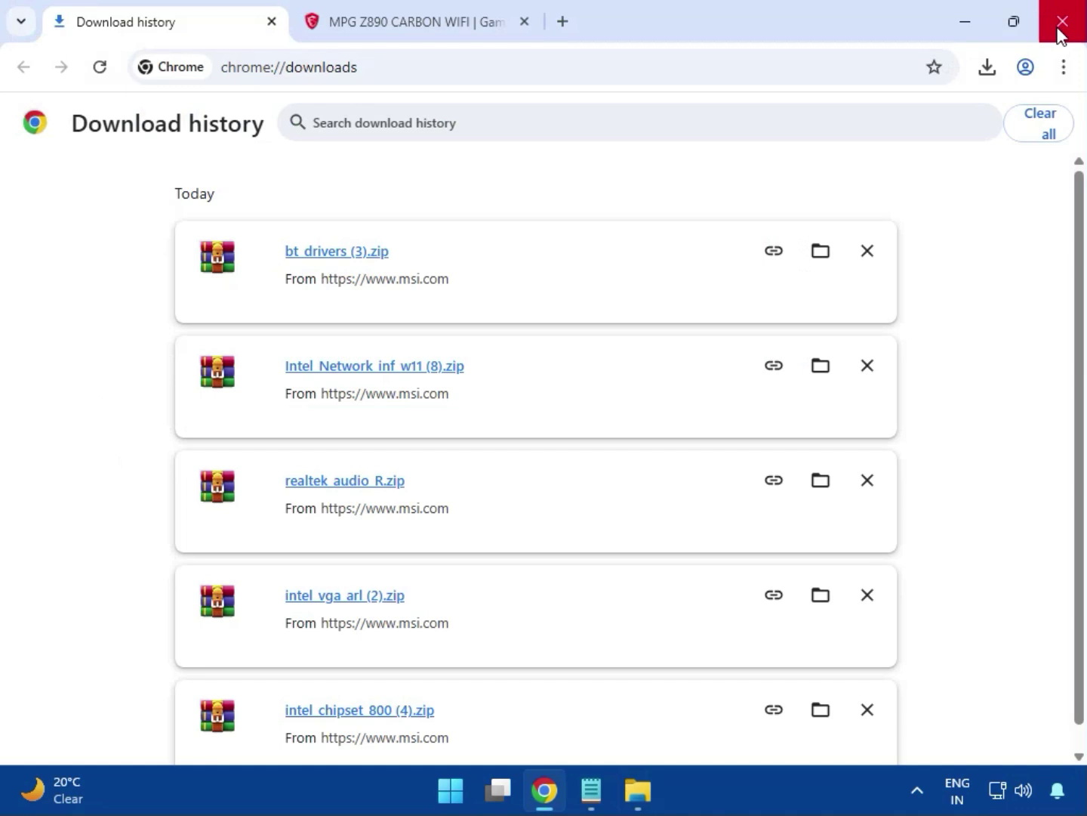